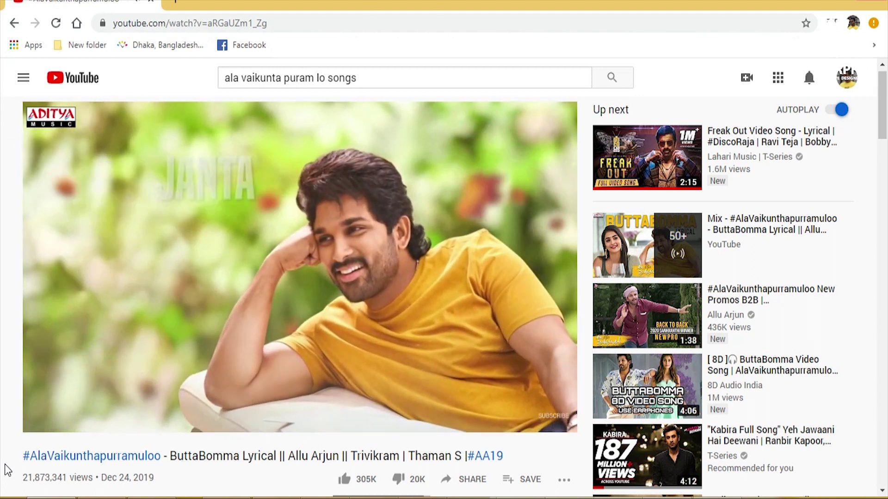
scroll(10, 472, down, 1)
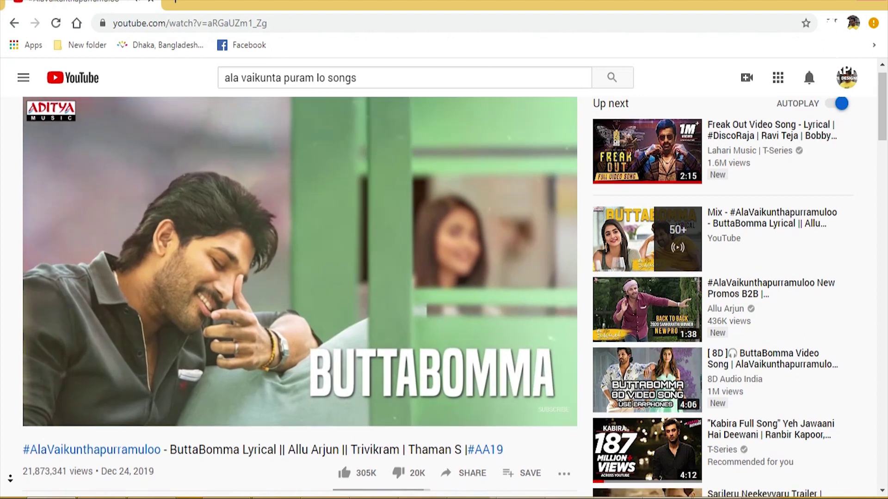
middle_click(7, 477)
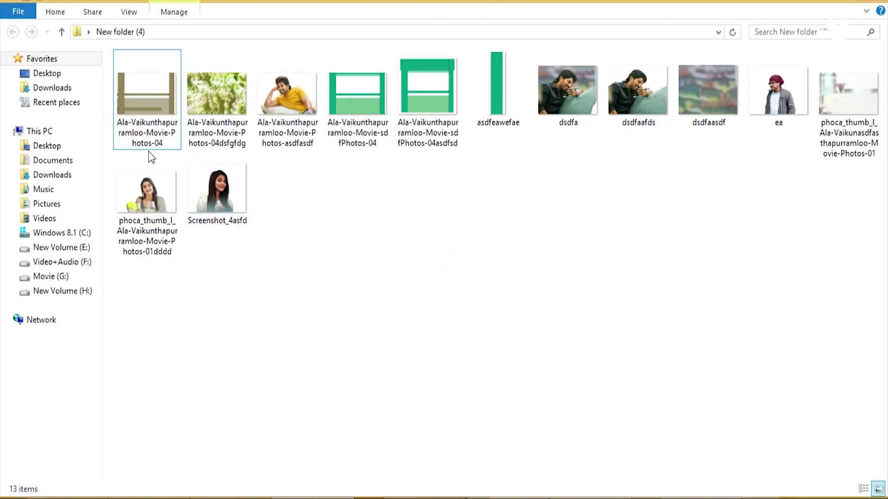
- Examine the Ala-Vaikunthapurramloo-Movie-Photos-04 frame artwork in Photoshop, checking which parts its rectangle layers make up
double_click(149, 131)
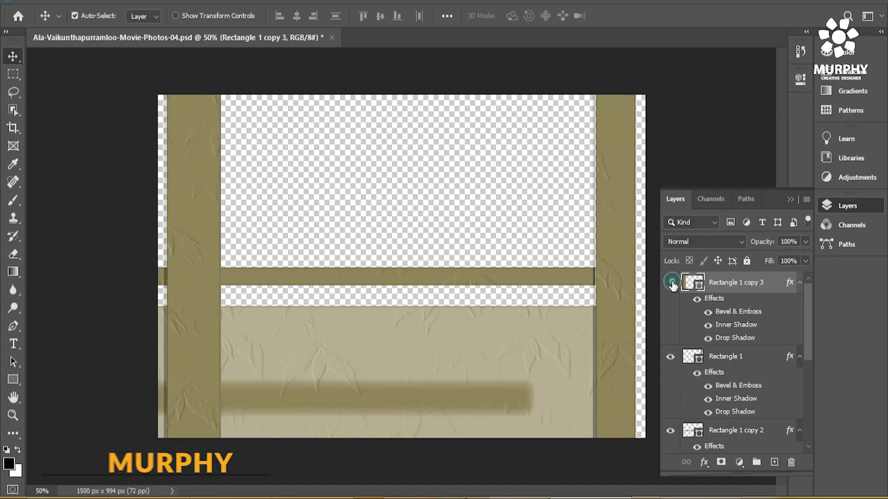
click(194, 255)
drag(246, 273, 194, 253)
click(671, 357)
click(670, 357)
mouse_move(606, 328)
mouse_down()
mouse_move(587, 334)
mouse_move(596, 339)
mouse_up()
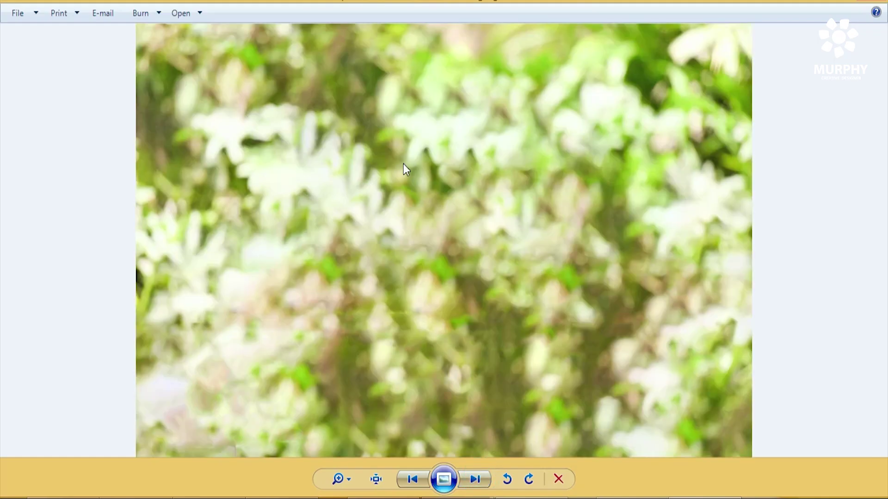
- Look through the prepared background, frame and cut-out images of the folder in the photo viewer
click(477, 481)
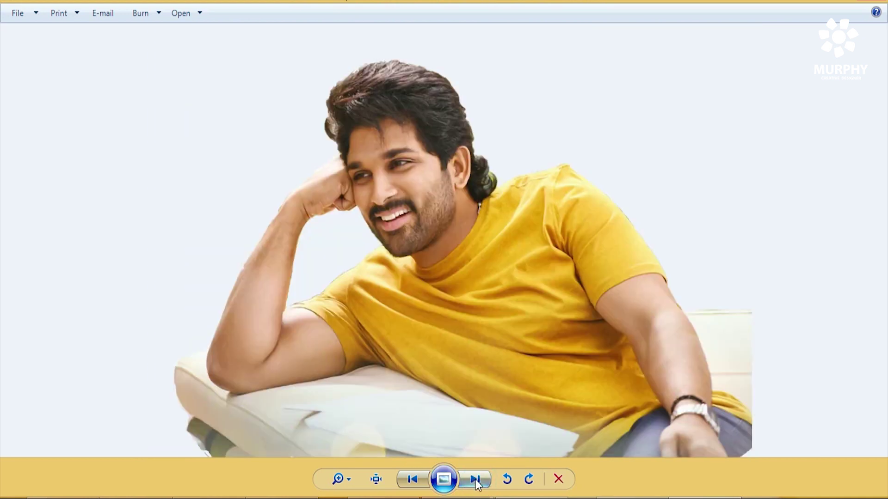
click(476, 481)
click(481, 486)
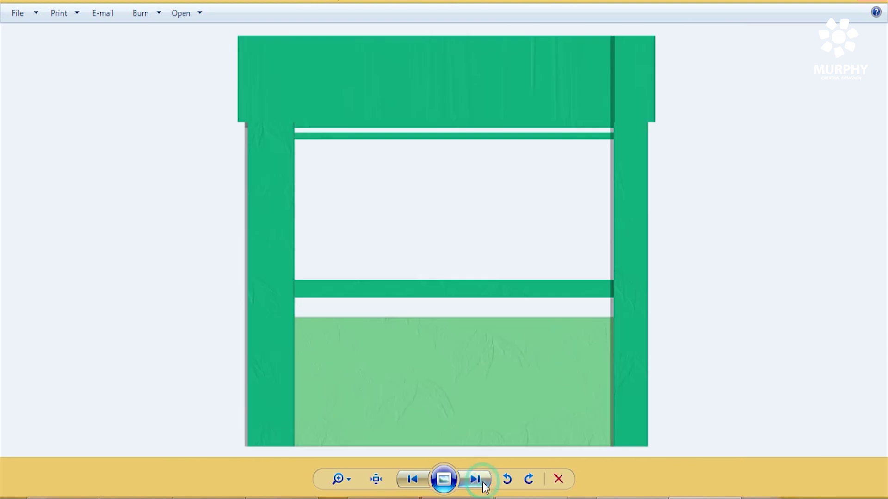
click(477, 481)
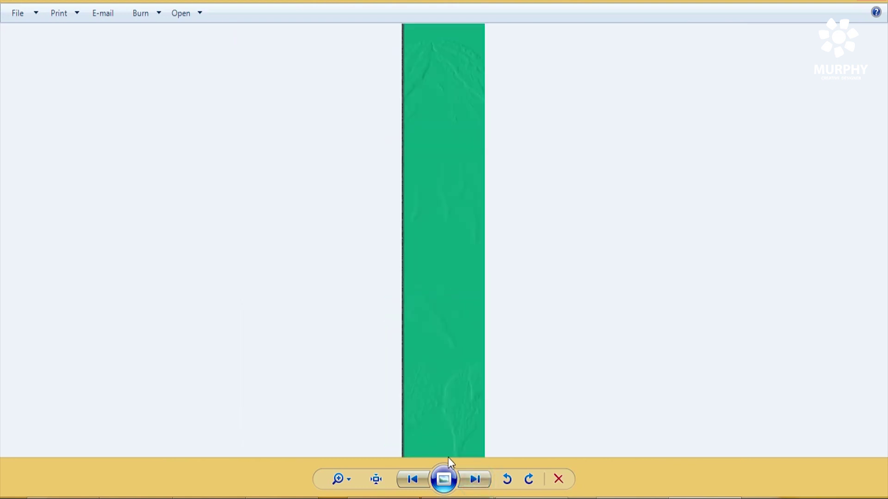
click(474, 483)
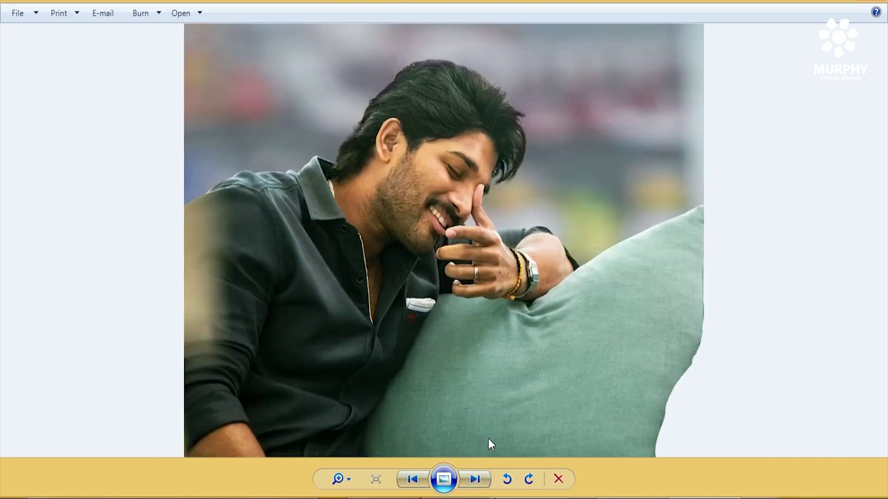
click(476, 481)
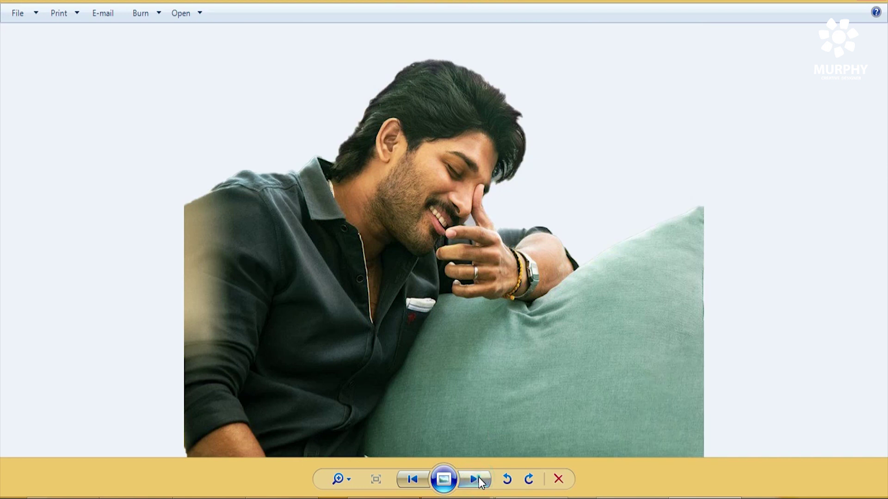
click(477, 480)
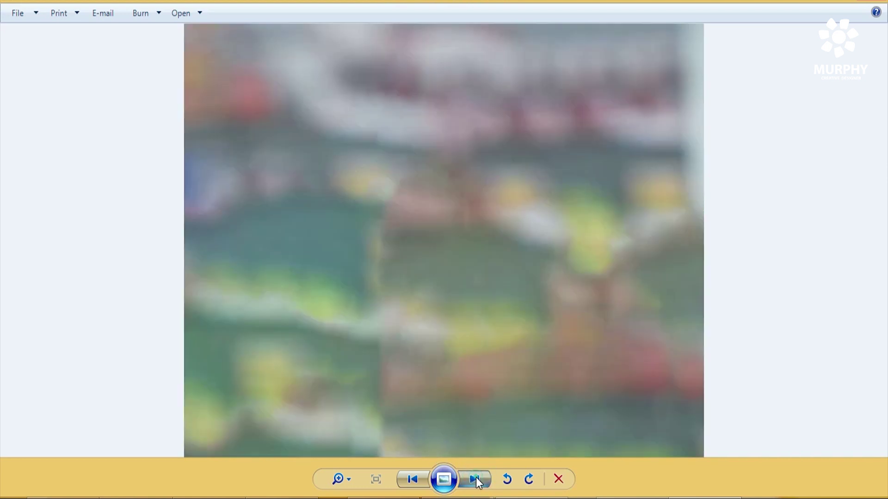
click(476, 477)
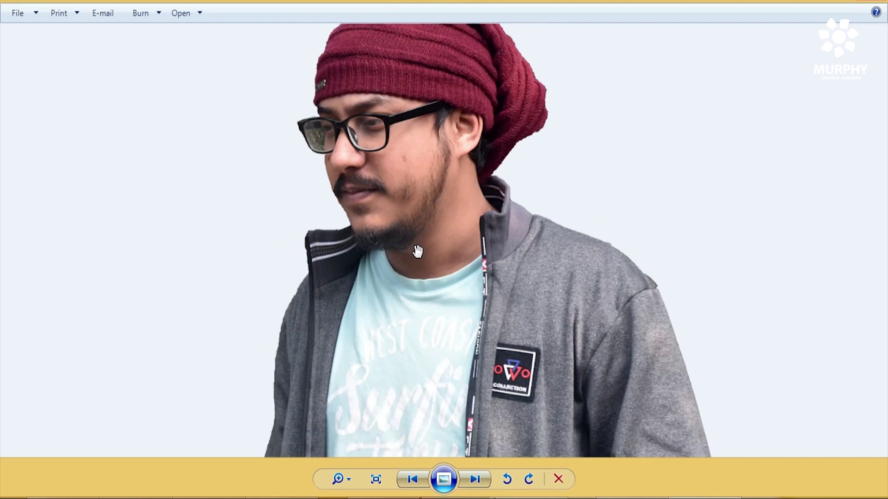
scroll(474, 396, down, 2)
click(475, 479)
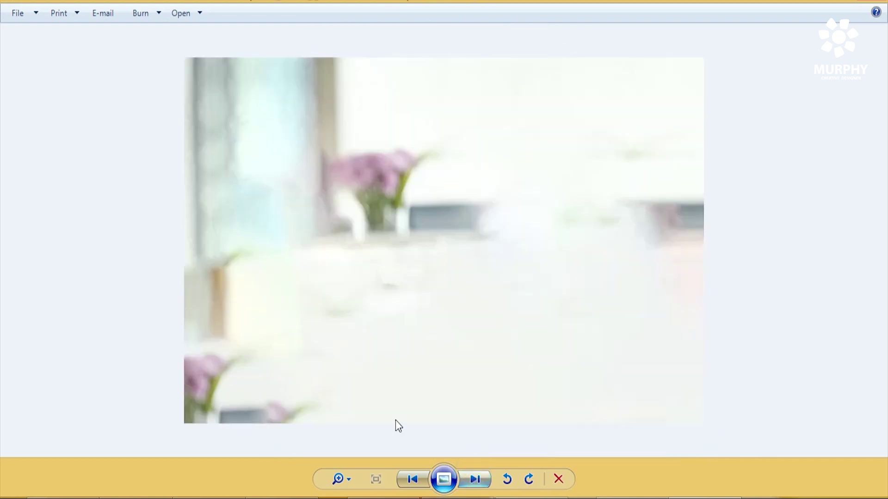
click(479, 477)
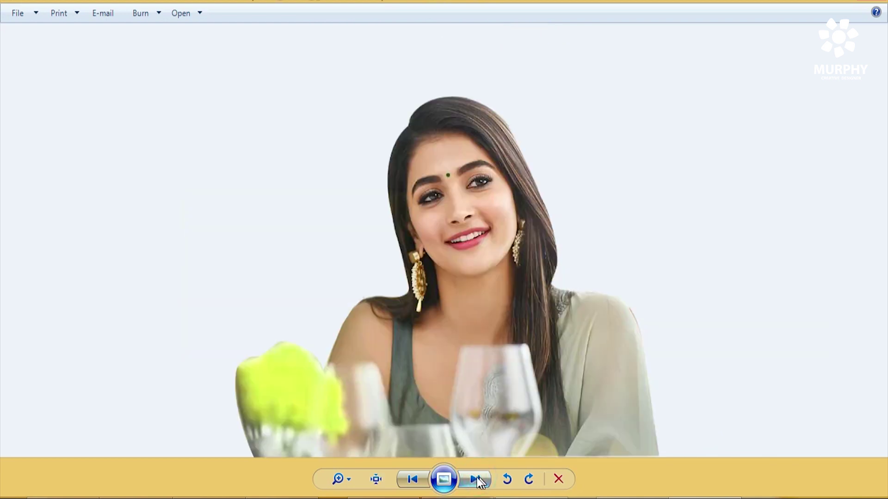
click(468, 481)
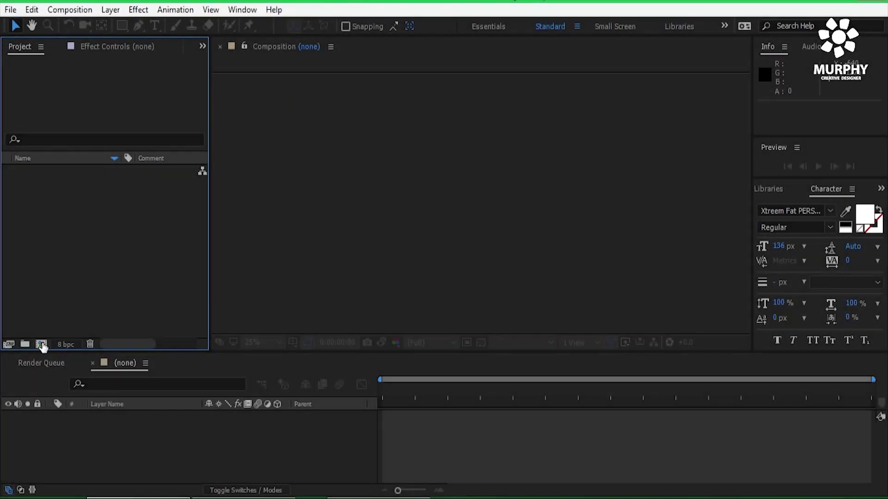
- In After Effects, create a 1920 x 1080 composition with the HDTV 1080 29.97 preset and a 30-second duration
click(41, 344)
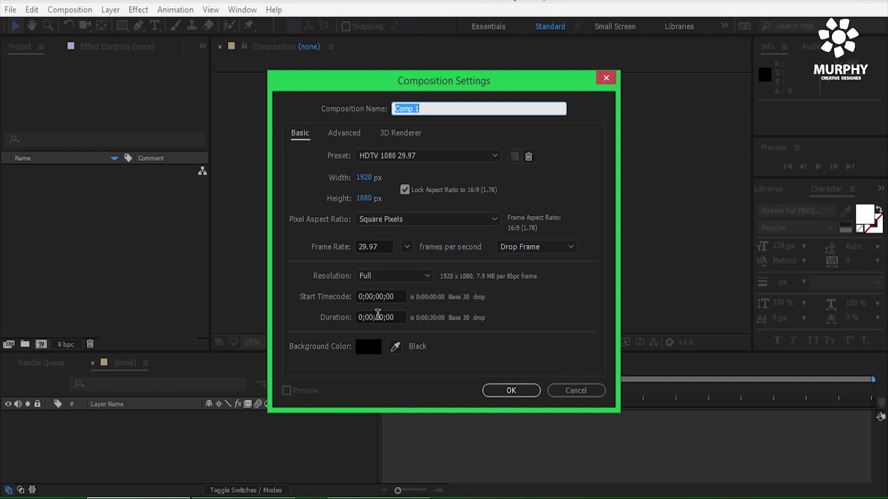
click(515, 394)
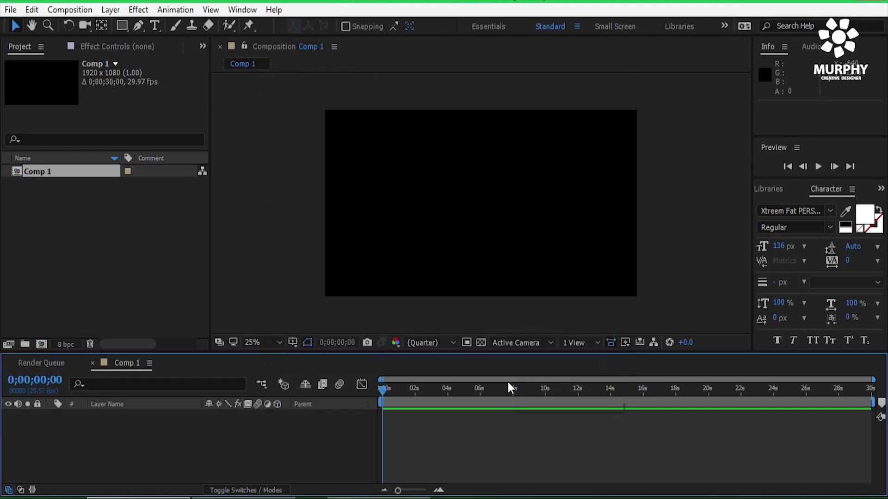
- Import five PNGs as footage: the brown frame, leafy background, man in yellow, blurred flower background and woman with glasses
double_click(92, 277)
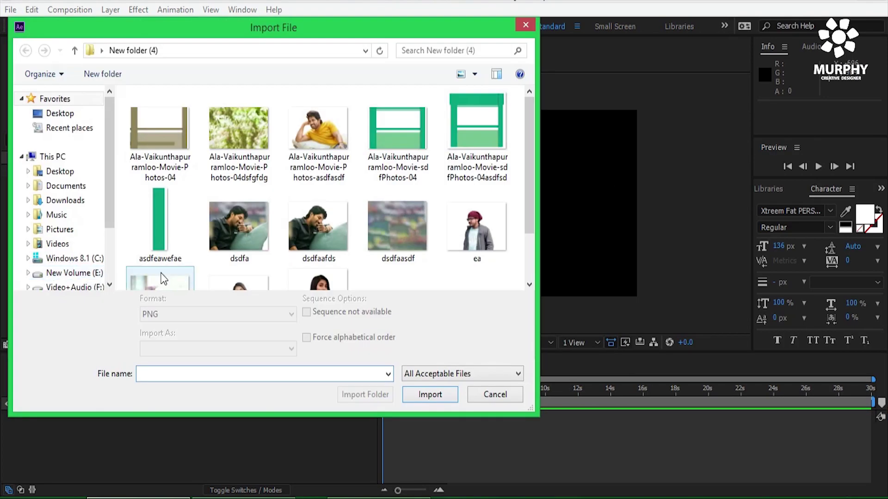
mouse_move(531, 144)
mouse_down()
mouse_move(529, 199)
mouse_move(527, 141)
mouse_up()
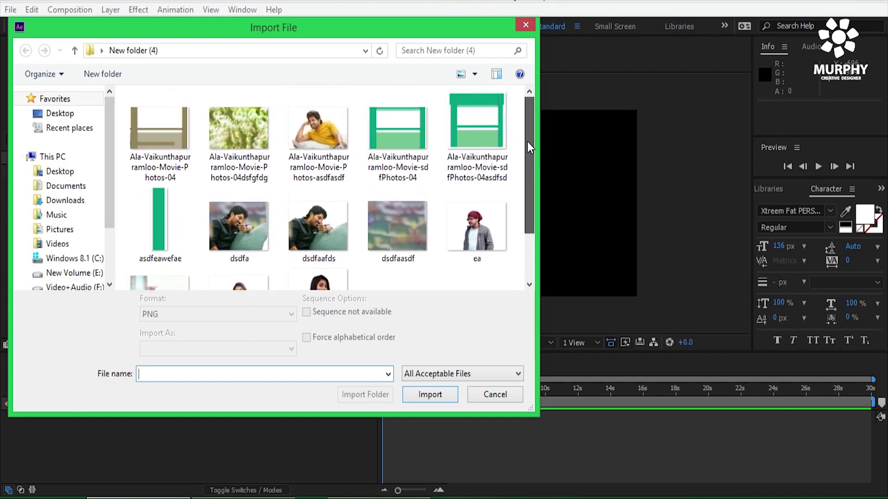
click(161, 137)
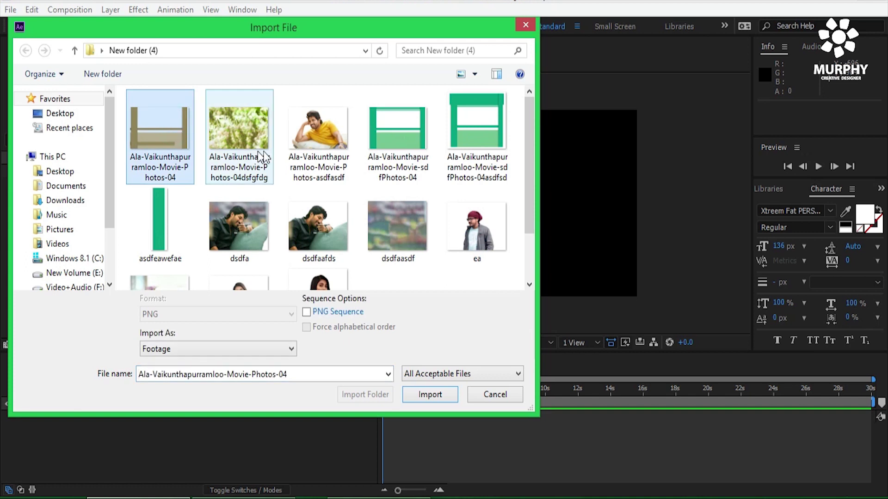
shift+click(319, 155)
drag(534, 198, 530, 242)
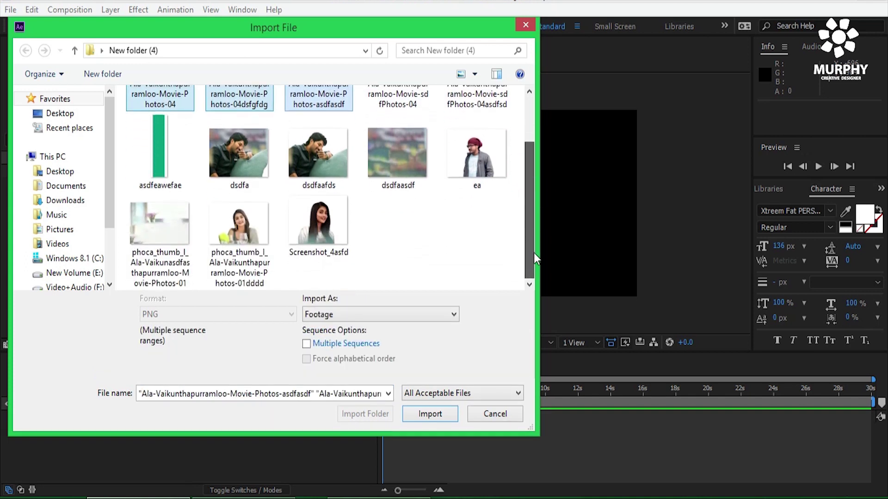
ctrl+click(243, 248)
ctrl+click(175, 245)
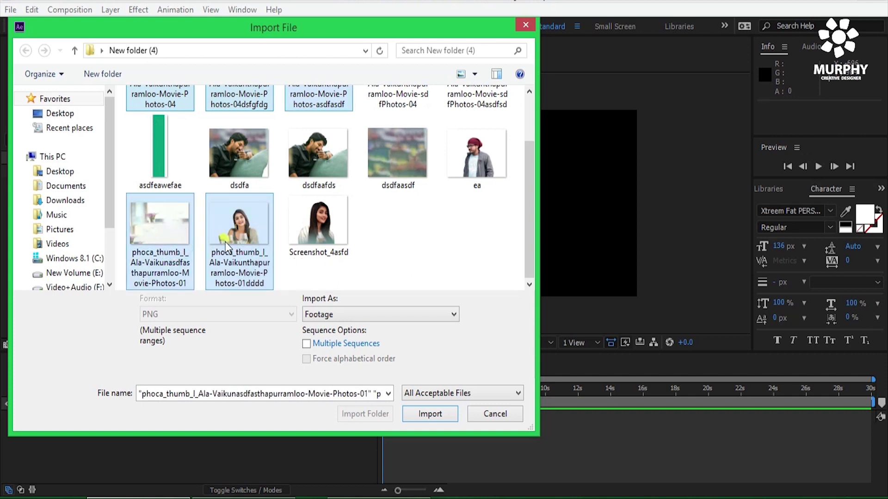
click(430, 413)
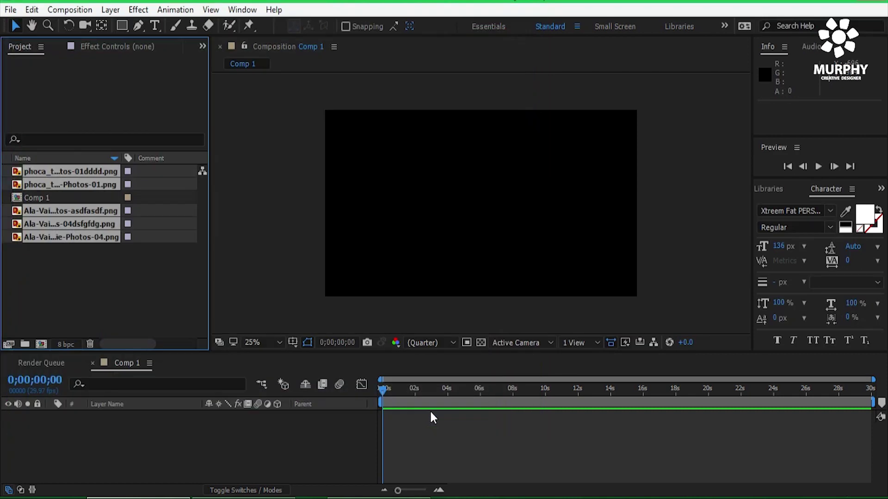
click(97, 286)
- Add the blurred flower background phoca_thumb Photos-01.png to Comp 1 and scale it to about 242% to fill the frame
click(69, 210)
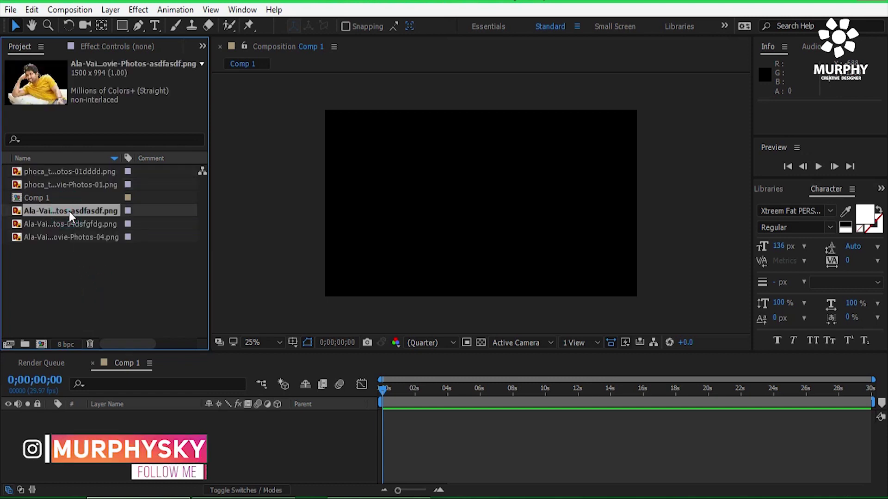
click(69, 224)
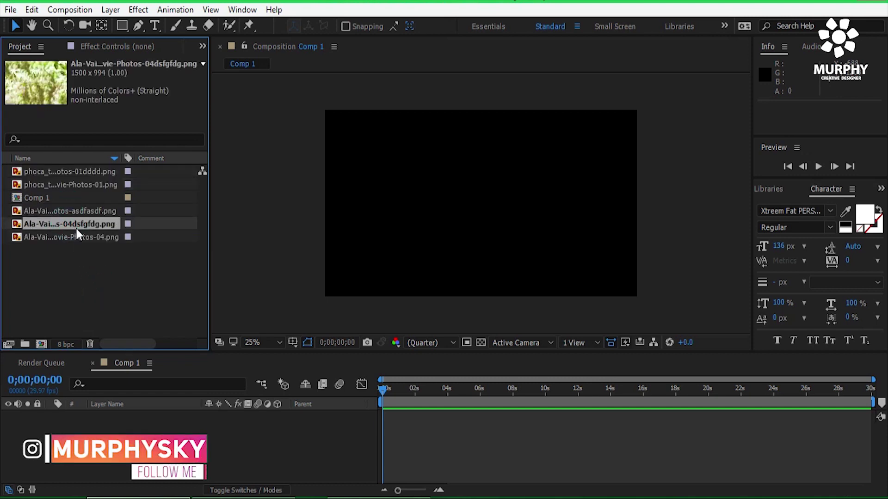
click(72, 173)
click(71, 185)
drag(69, 187, 140, 420)
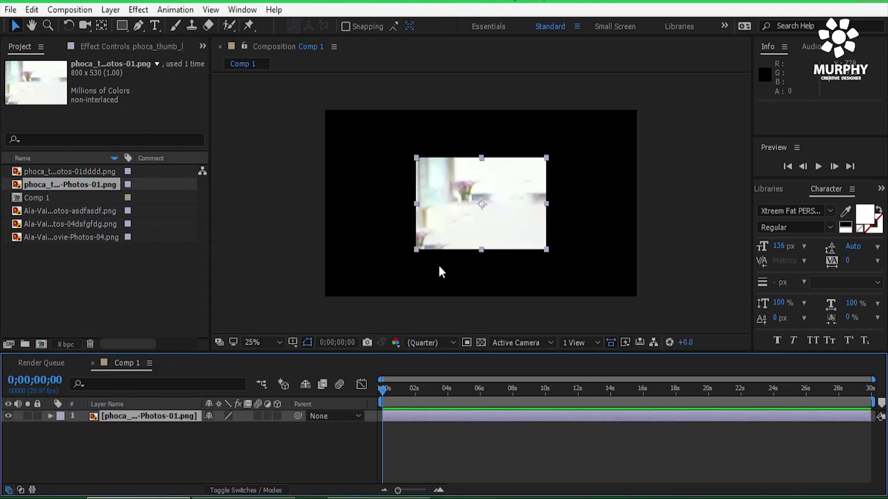
drag(415, 249, 273, 312)
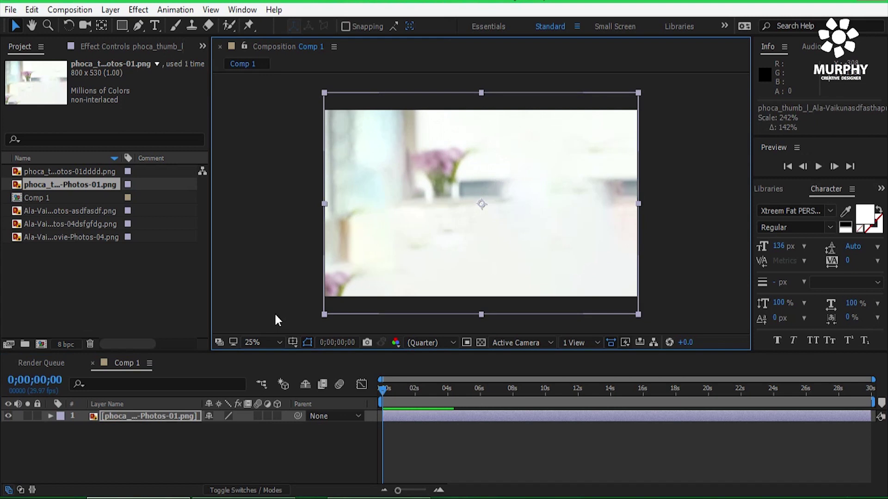
- Place the woman cut-out, Photos-01dddd.png, above the background layer and scale it to about 112%
drag(70, 172, 163, 411)
drag(361, 293, 347, 303)
key(period)
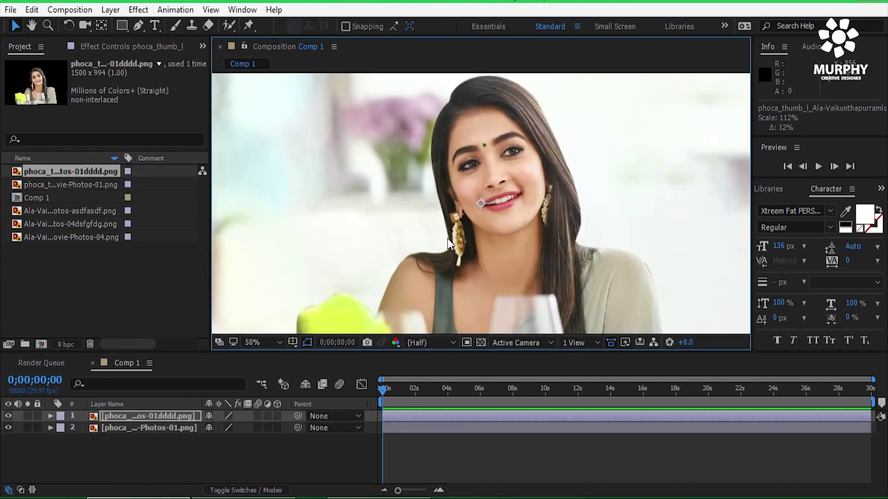
key(comma)
- Insert the brown frame Movie-Photos-04.png between the woman and background layers and enlarge it to cover the composition's width
drag(79, 238, 160, 363)
drag(172, 398, 175, 418)
drag(360, 289, 287, 320)
drag(639, 316, 631, 316)
click(705, 305)
scroll(532, 221, up, 2)
scroll(532, 224, down, 2)
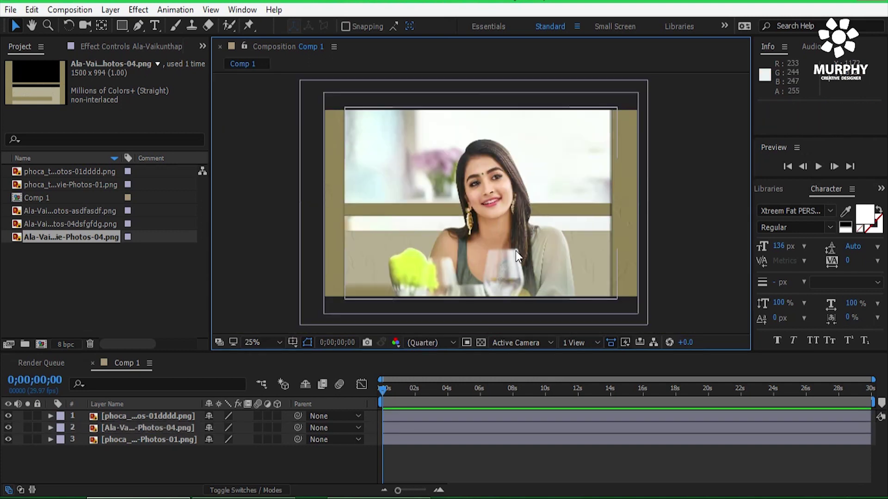
- Show the composition in 2 Views - Horizontal and make all three layers 3D
click(576, 343)
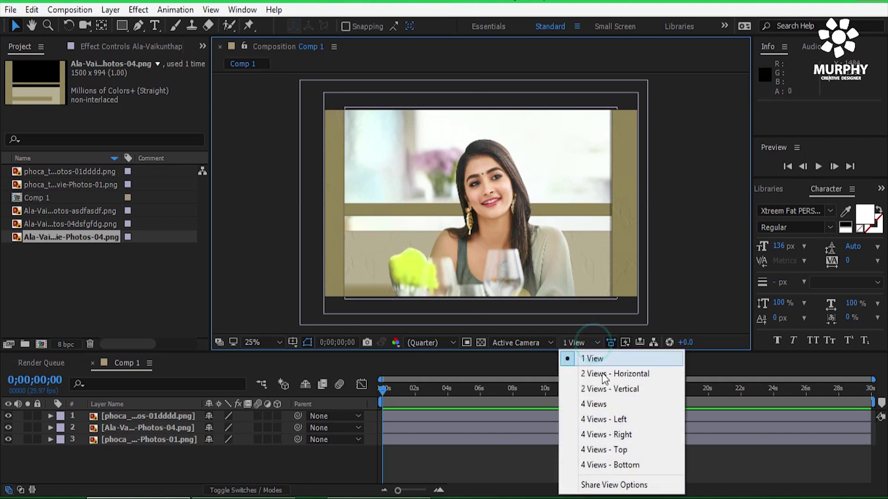
click(597, 371)
scroll(356, 210, up, 3)
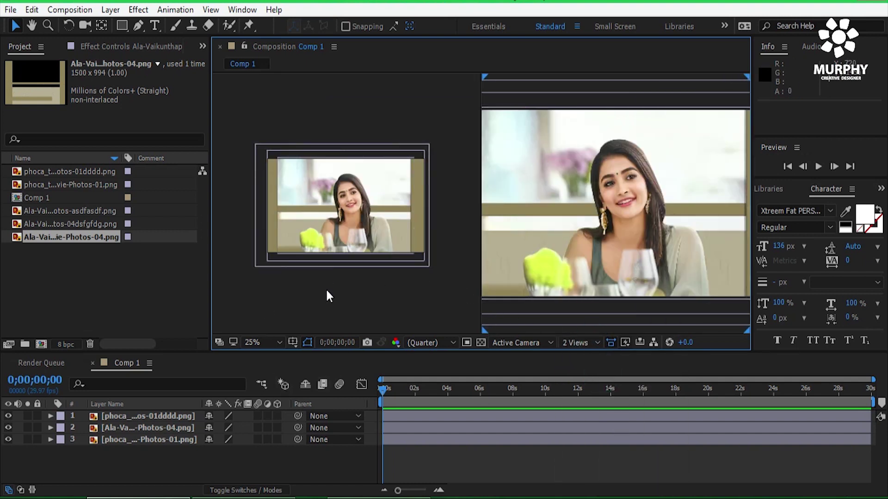
drag(277, 440, 276, 416)
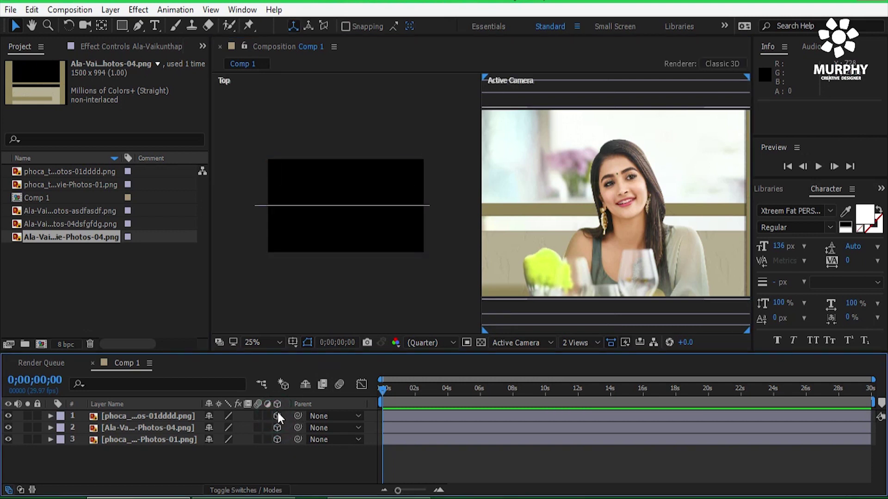
- Push the layers back in depth in the Top view, spacing the woman, frame and background behind one another
scroll(373, 200, down, 1)
key(space)
drag(414, 196, 428, 262)
key(v)
drag(367, 270, 370, 83)
key(h)
drag(387, 165, 390, 191)
key(v)
drag(373, 296, 358, 87)
- Scale up the blurred flower background layer in the Active Camera view to compensate for its depth
click(542, 243)
drag(542, 243, 469, 294)
scroll(585, 259, down, 1)
drag(569, 263, 536, 256)
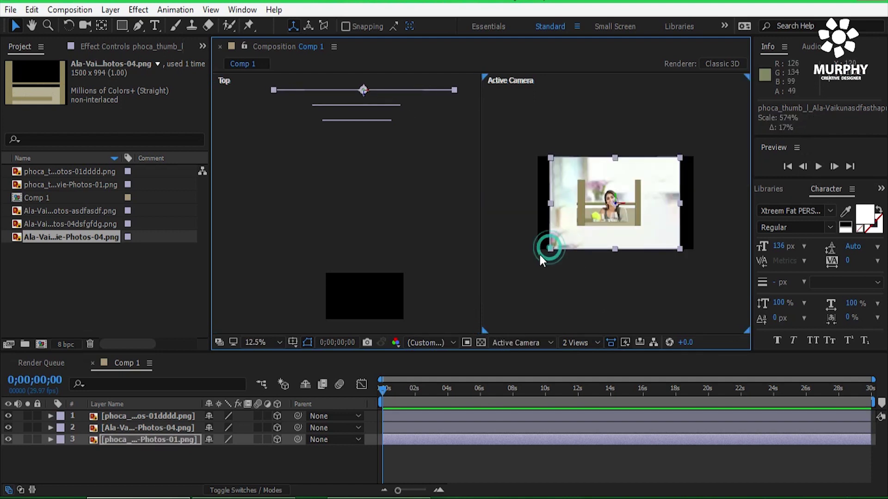
- Enlarge the brown frame to fill the camera view, then scale up the woman and place her at the right of the shot
click(581, 217)
drag(576, 225, 528, 262)
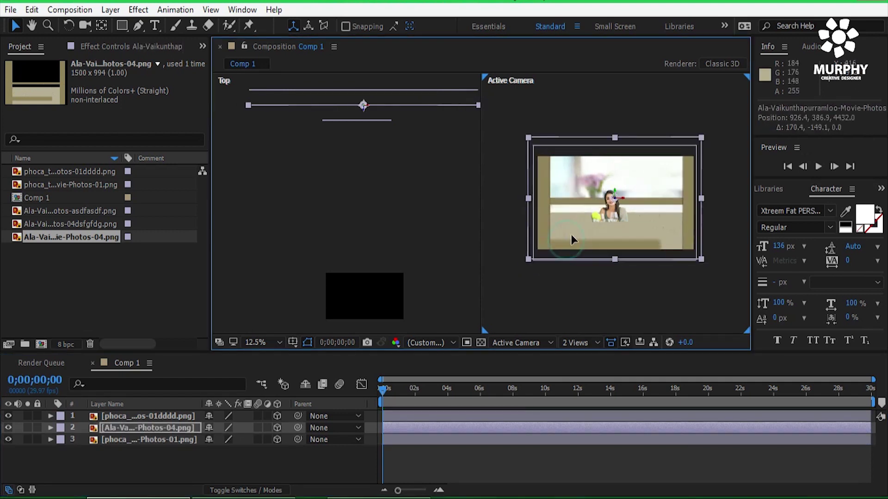
click(596, 216)
drag(583, 222, 564, 250)
drag(638, 234, 656, 234)
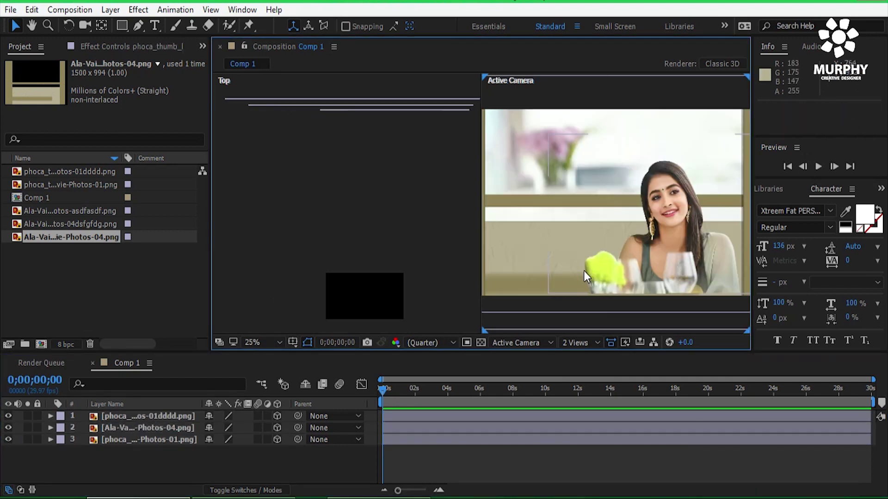
- Add a two-node camera named Camera 1 with a 50 mm focal length and depth of field disabled
right_click(263, 457)
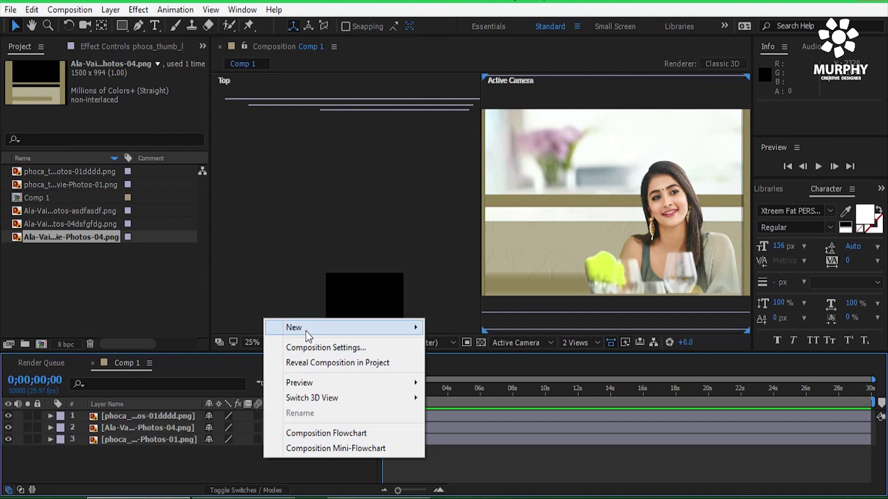
mouse_move(368, 334)
click(462, 393)
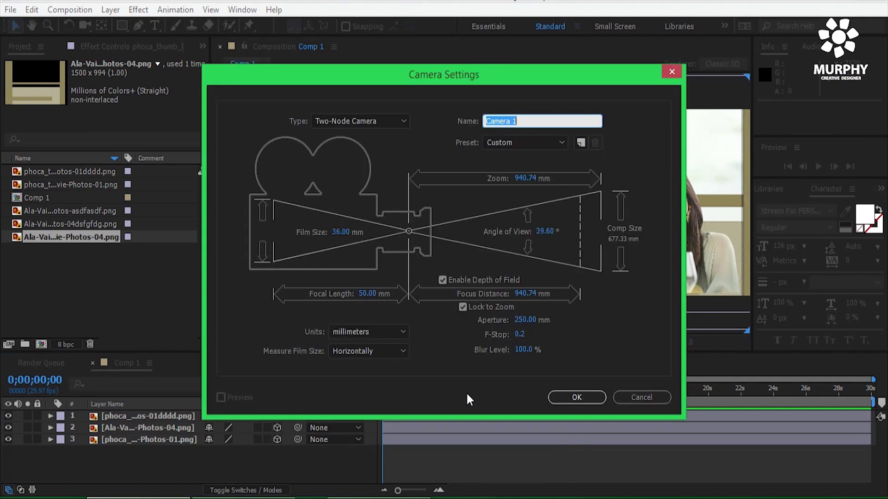
click(443, 280)
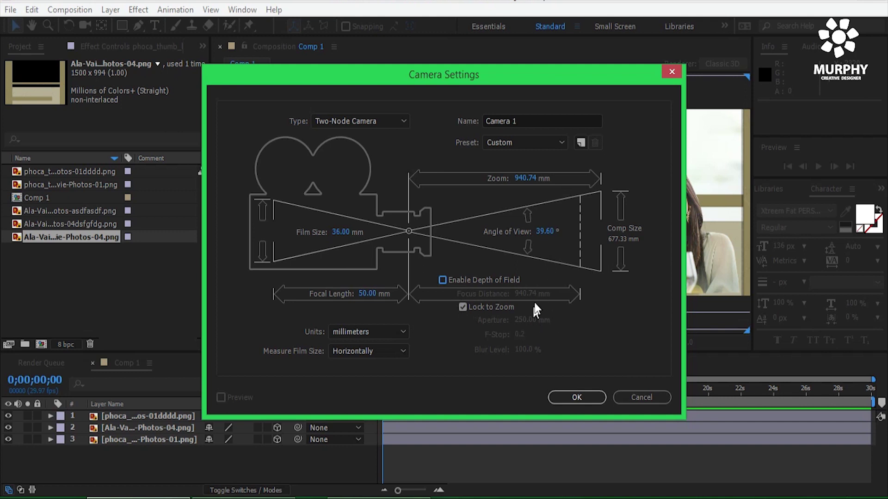
click(572, 400)
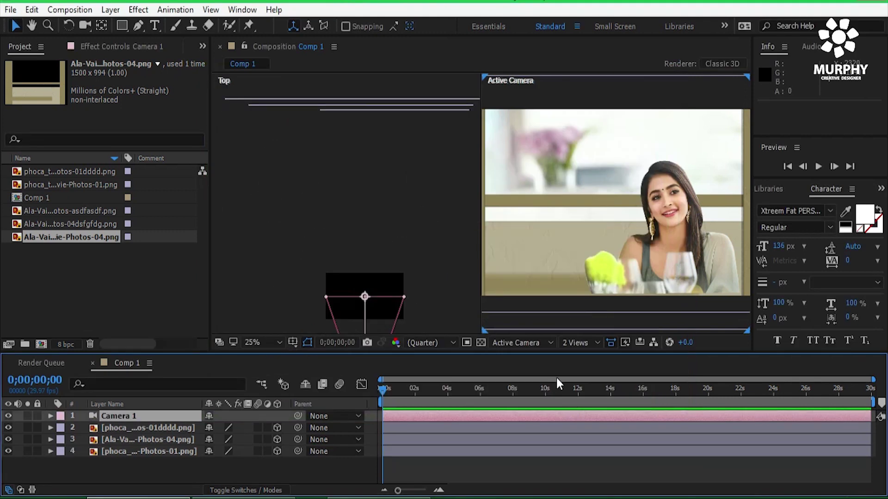
- Add a 3D null object, parent Camera 1 to it, and rename the null as position
right_click(234, 464)
mouse_move(259, 333)
click(442, 416)
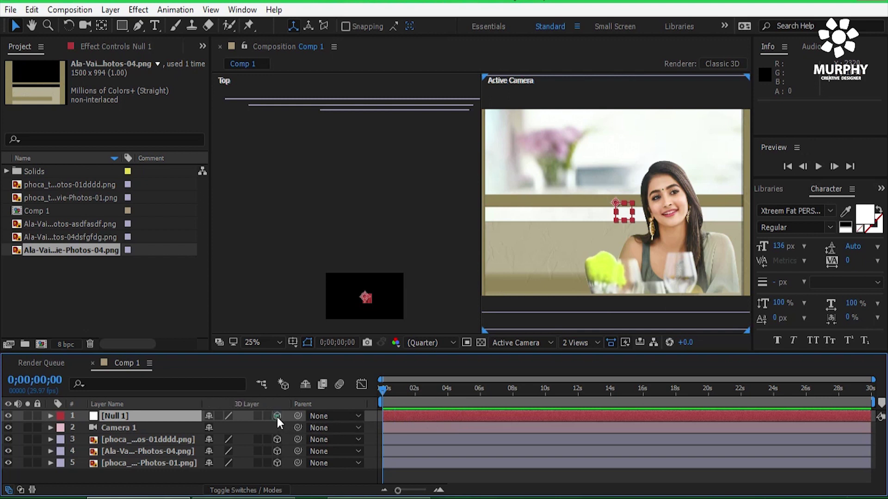
drag(298, 428, 118, 417)
right_click(128, 413)
click(306, 92)
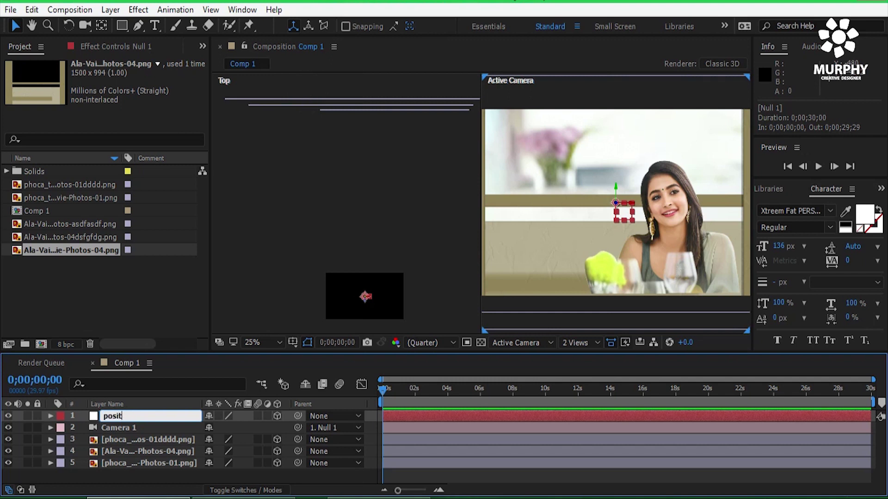
key(Return)
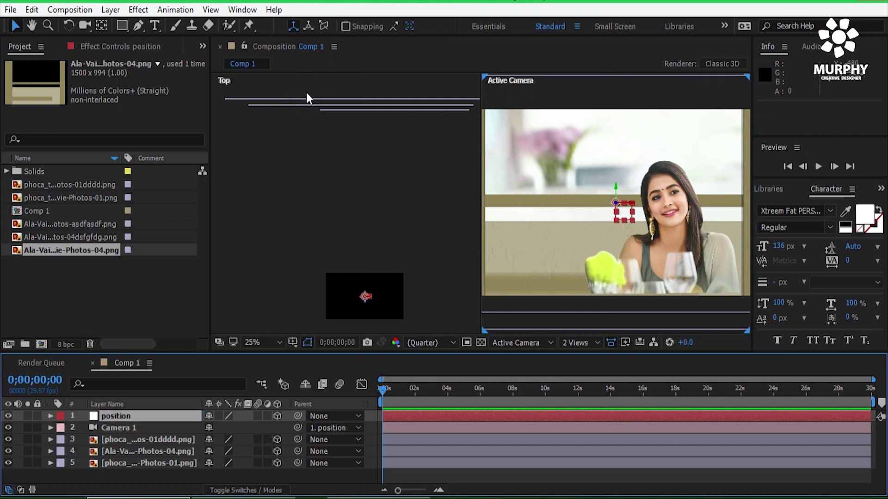
- Animate the null's Position from its starting point at 0;00;00;00 to 2108, 540, 274 at 0;00;03;28
click(51, 417)
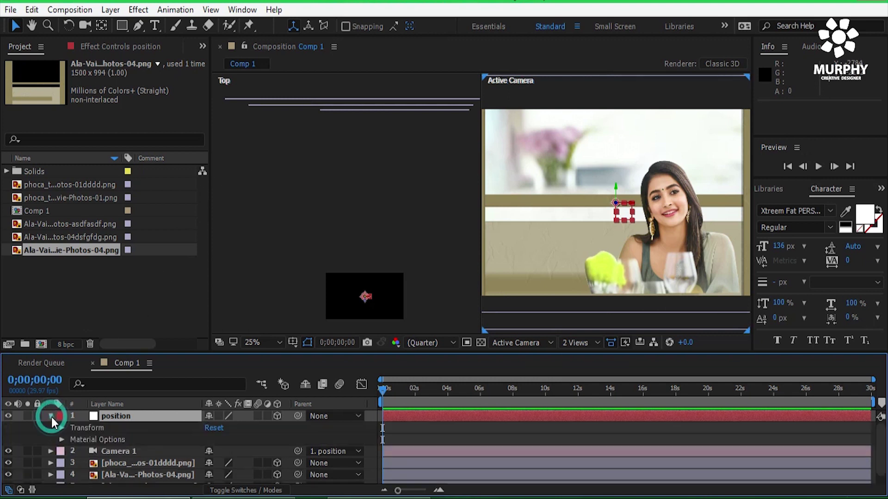
click(62, 428)
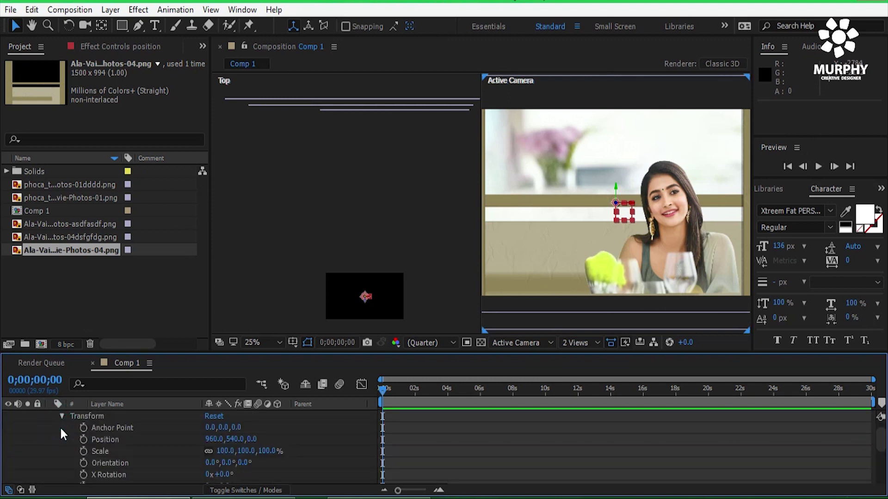
scroll(575, 221, down, 2)
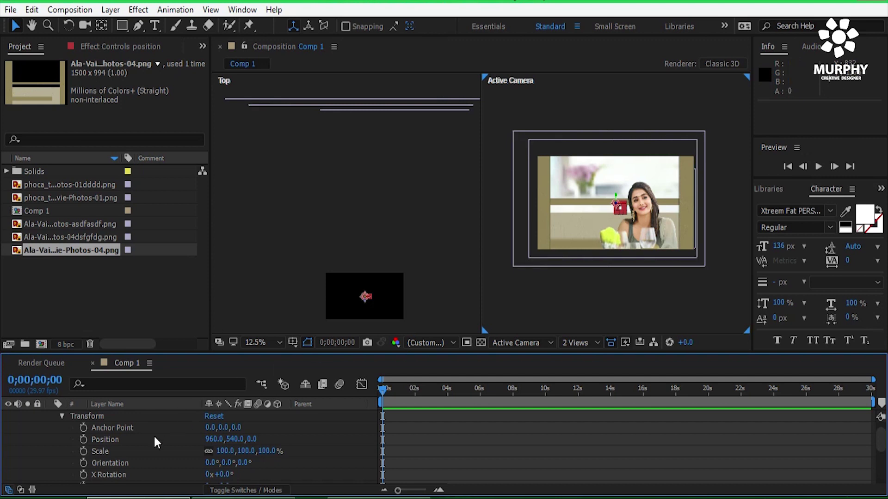
click(83, 439)
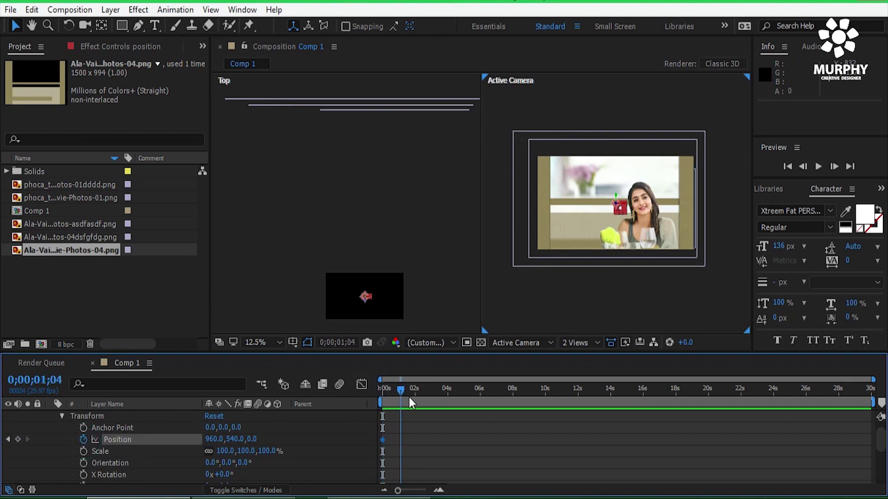
drag(253, 440, 424, 448)
drag(212, 440, 402, 440)
scroll(546, 310, up, 1)
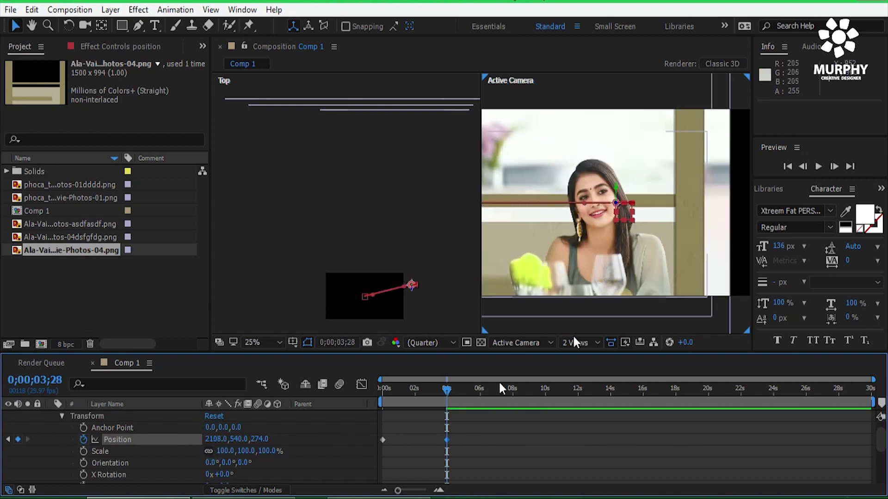
- Shift the blurred flower background about 418 px to the left, then preview the camera move from the start
click(703, 243)
drag(716, 261, 696, 252)
drag(446, 390, 373, 396)
scroll(602, 264, down, 2)
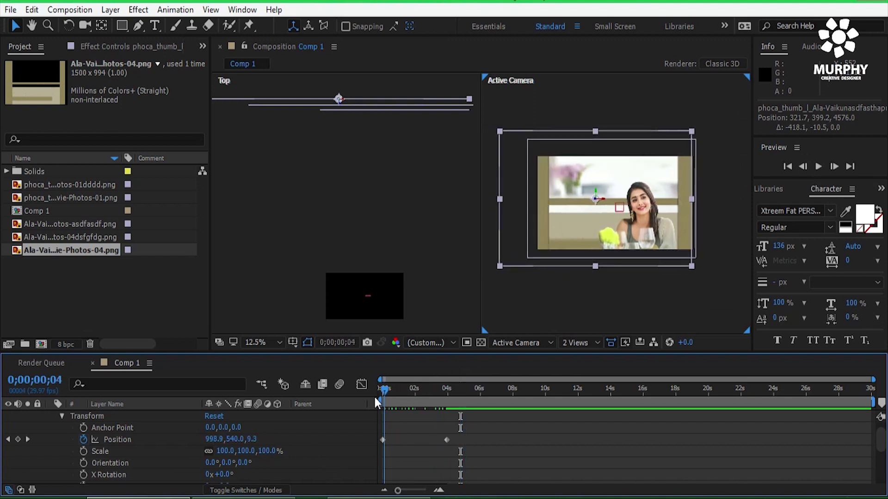
key(space)
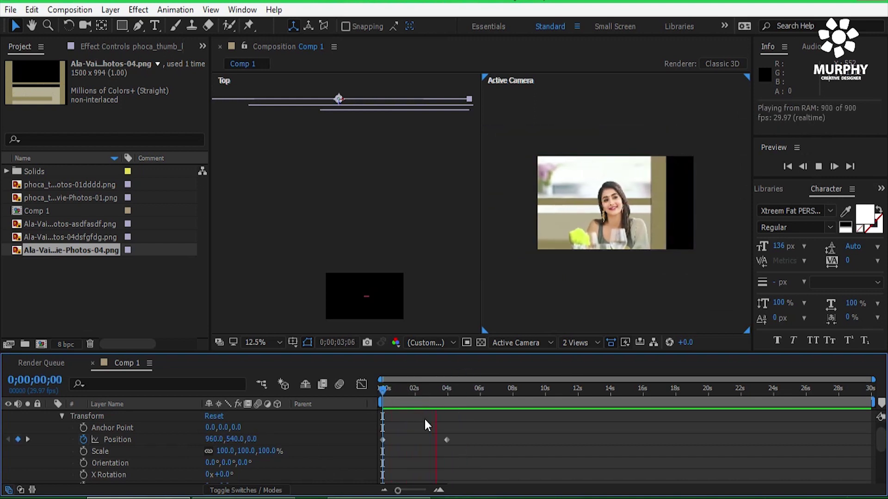
- Extend the camera move with a null Position keyframe of 2689, 540, 274 at 0;00;04;12 and delete the 0;00;03;28 keyframe
click(458, 389)
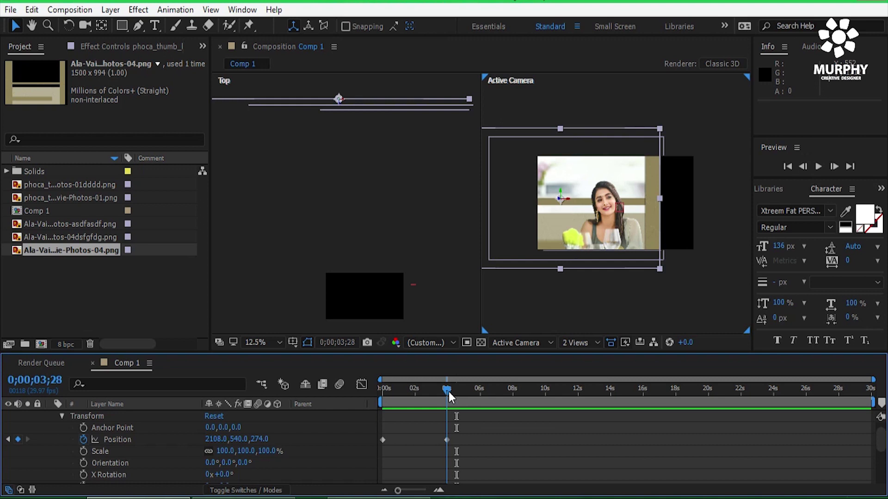
drag(449, 392, 454, 395)
drag(213, 441, 506, 438)
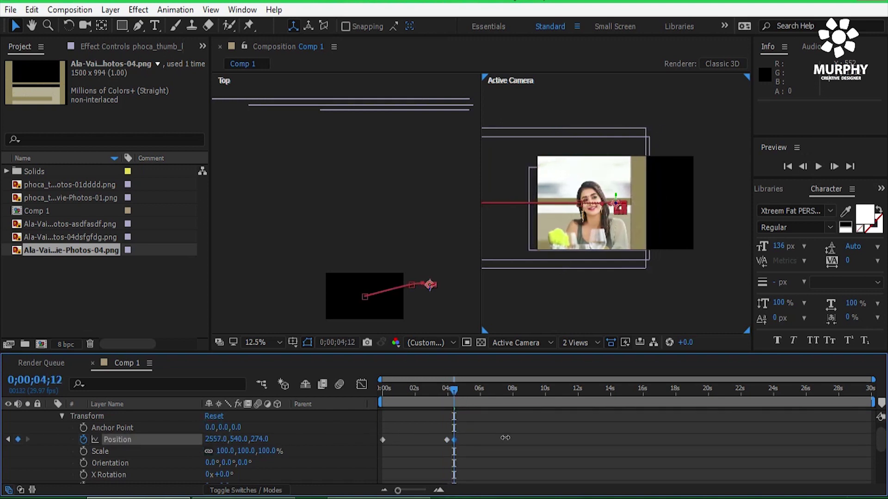
drag(215, 442, 297, 438)
click(446, 441)
key(Delete)
drag(454, 393, 456, 423)
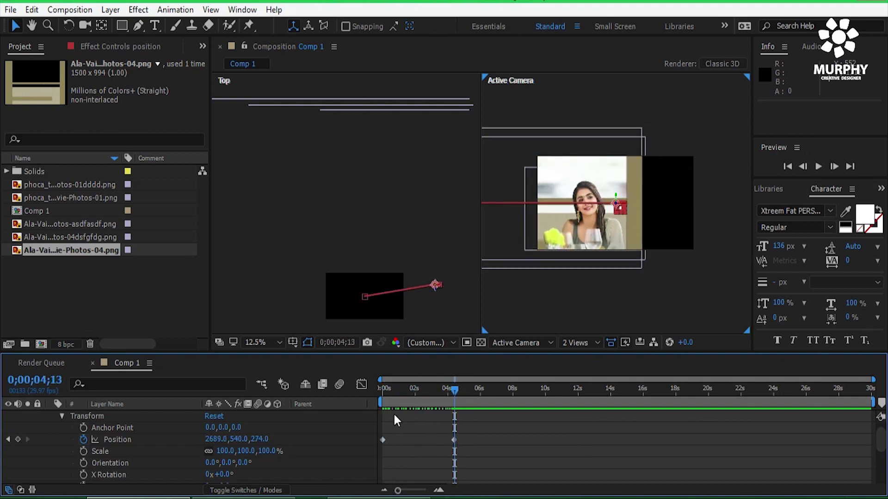
- Add the green foliage image below Camera 1 as a 3D layer, push it back to depth 5072, and enlarge it right of the frame
scroll(60, 418, up, 1)
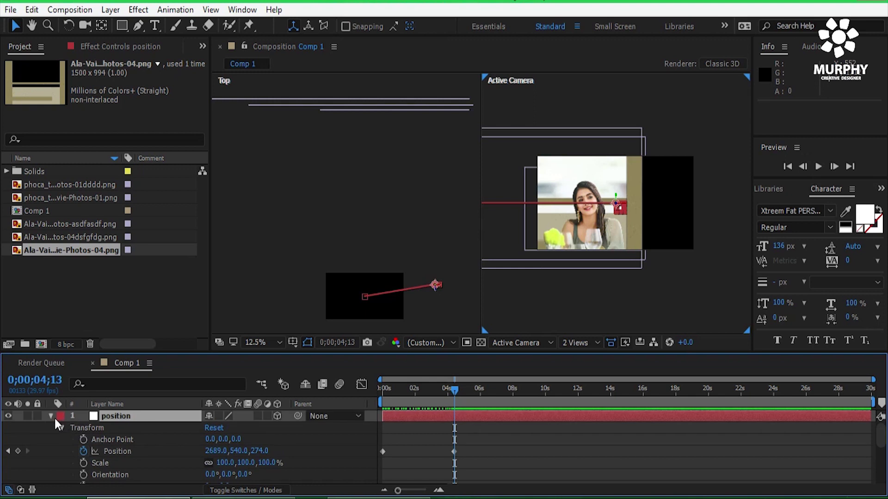
click(50, 416)
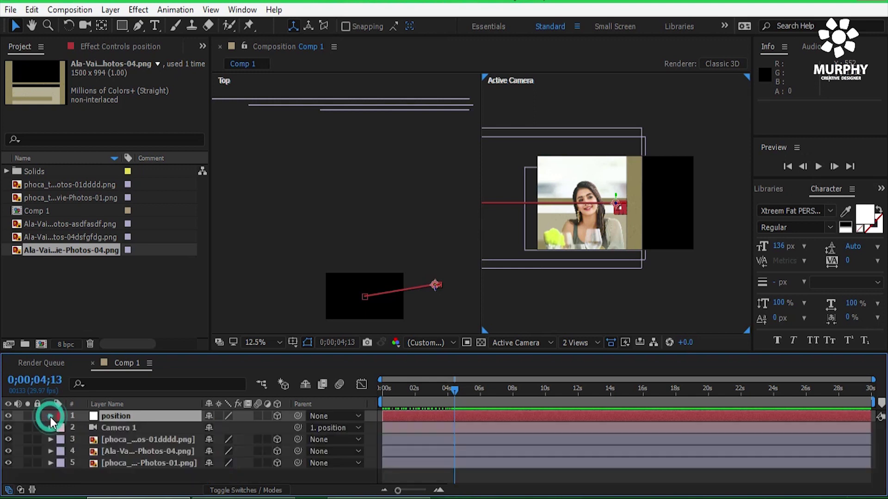
click(60, 238)
drag(63, 238, 162, 437)
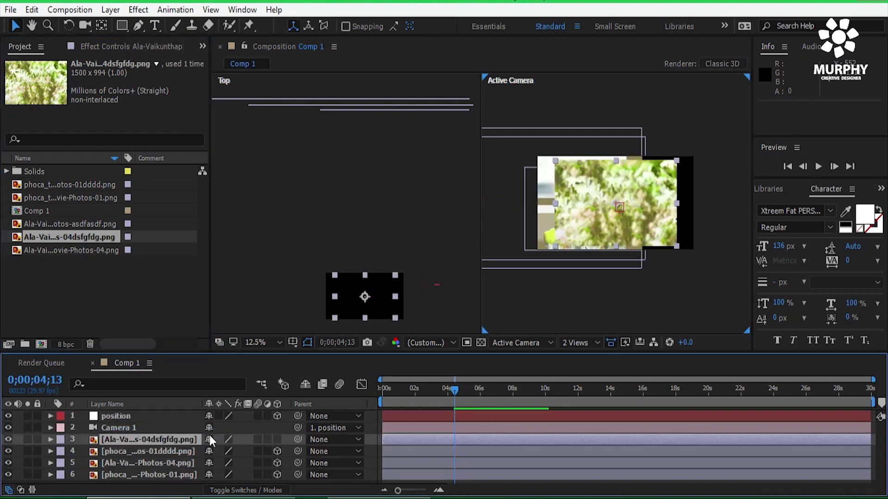
click(276, 439)
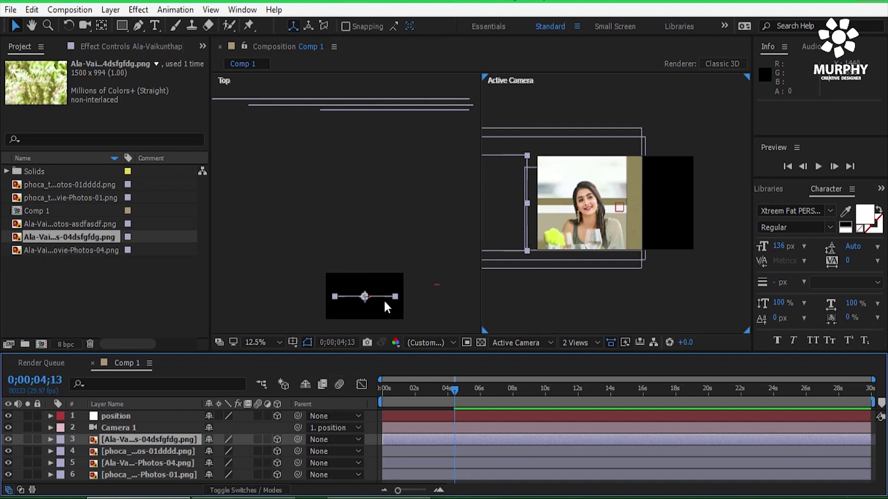
drag(387, 303, 452, 81)
drag(642, 220, 689, 225)
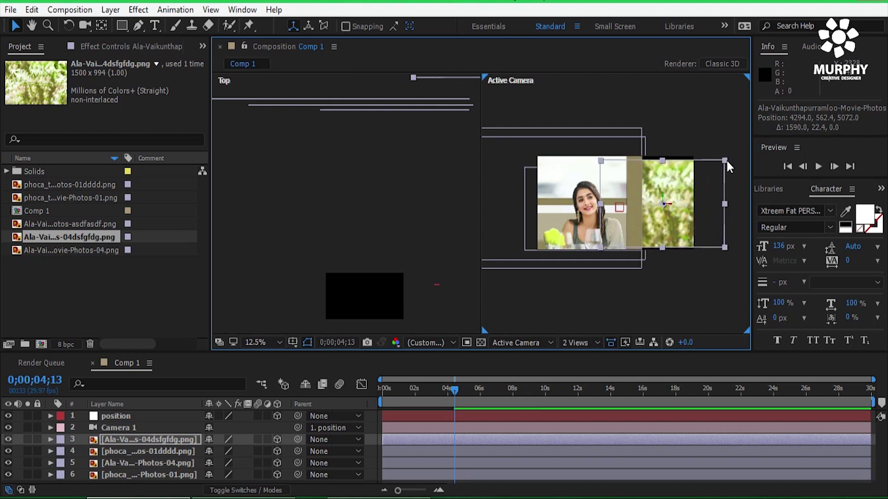
drag(726, 161, 589, 200)
key(period)
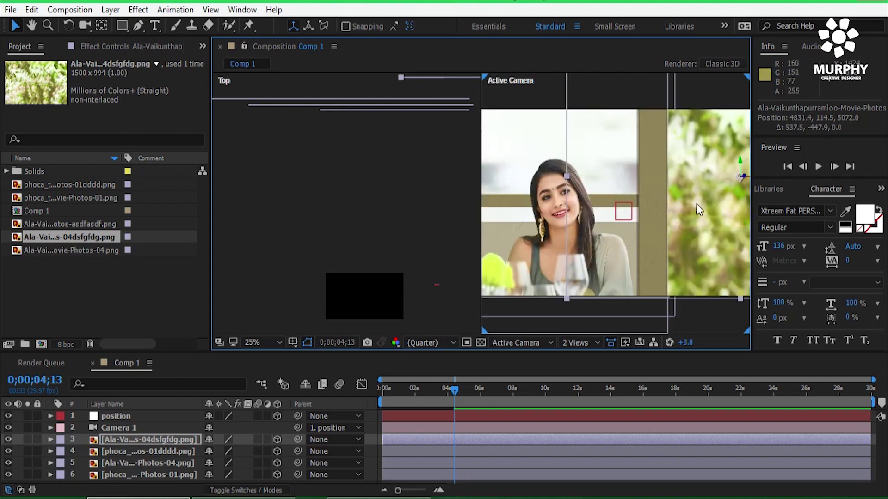
- Add the cut-out man above the foliage as a 3D layer at depth 4992 and enlarge him in front of it
drag(450, 392, 471, 390)
key(comma)
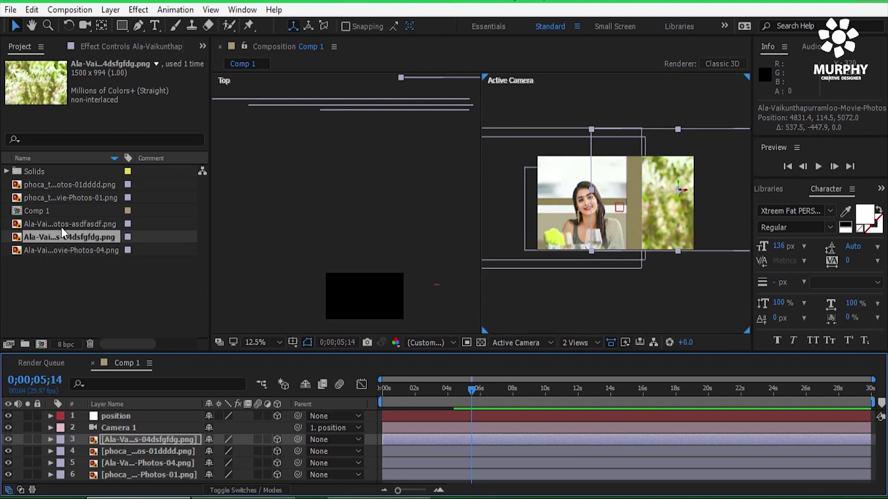
click(92, 226)
drag(76, 227, 193, 436)
click(276, 440)
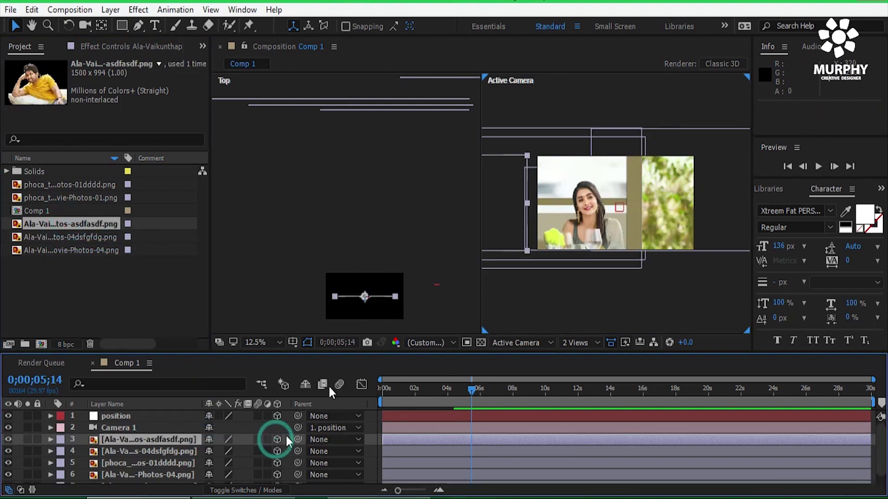
drag(387, 302, 460, 92)
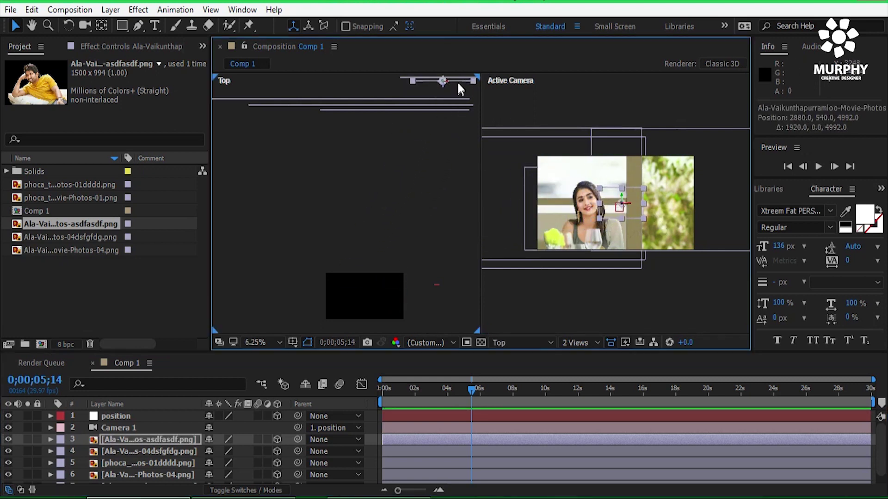
drag(644, 218, 718, 251)
- Preview the camera move from the start in a single Active Camera view and check how the man and foliage are framed
drag(470, 390, 380, 399)
key(space)
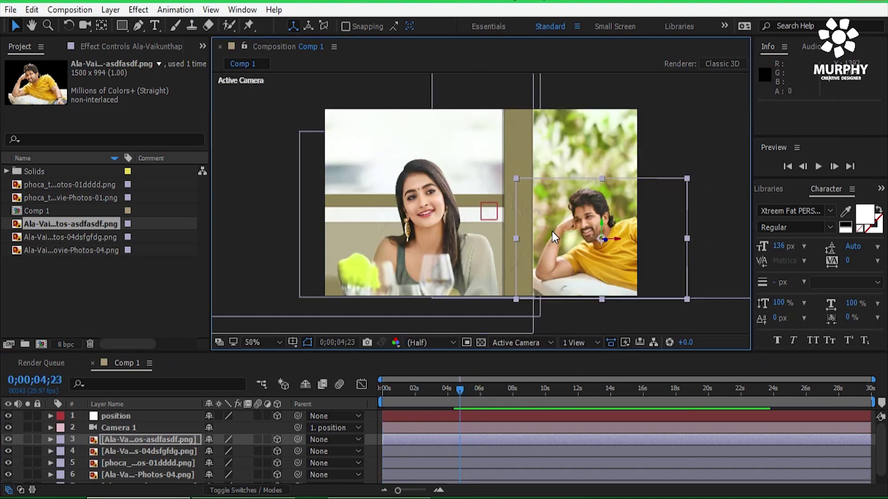
scroll(551, 232, up, 2)
mouse_move(462, 391)
mouse_down()
mouse_move(383, 389)
mouse_move(469, 391)
mouse_up()
key(space)
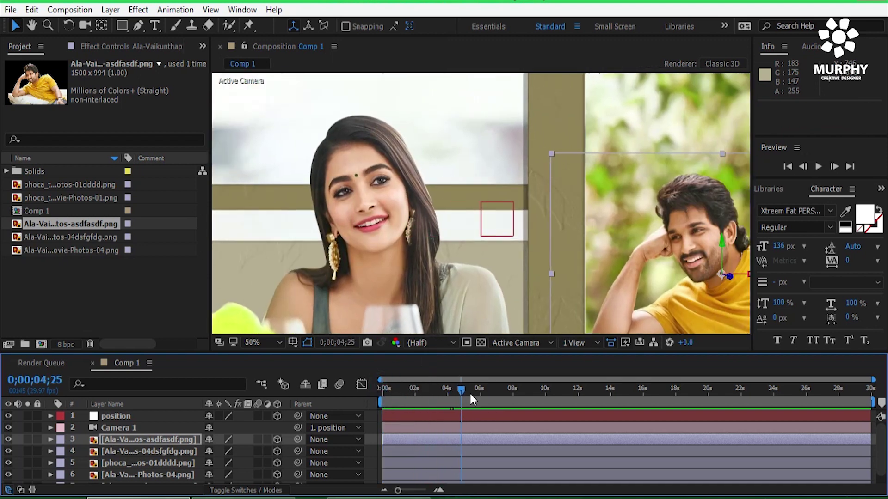
scroll(634, 318, down, 2)
- Add a null Position keyframe of 4816, 1187, 3576 at 0;00;05;08 so the camera pushes in on the man
click(51, 417)
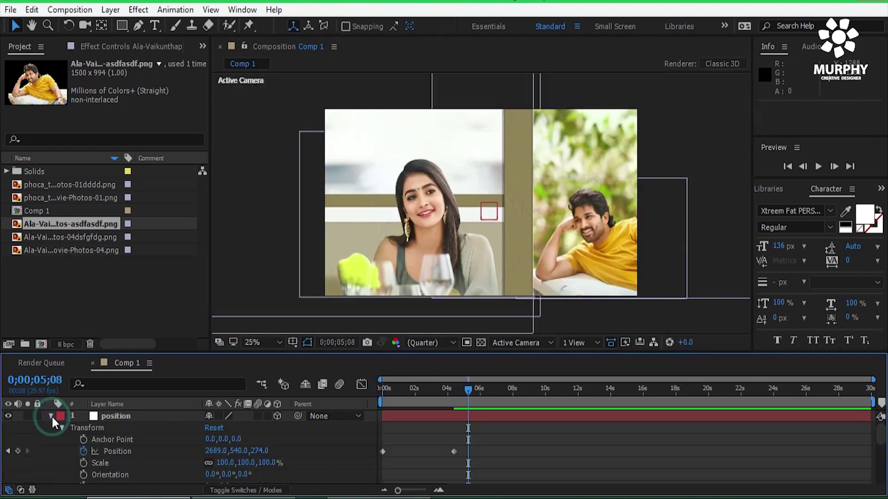
click(467, 394)
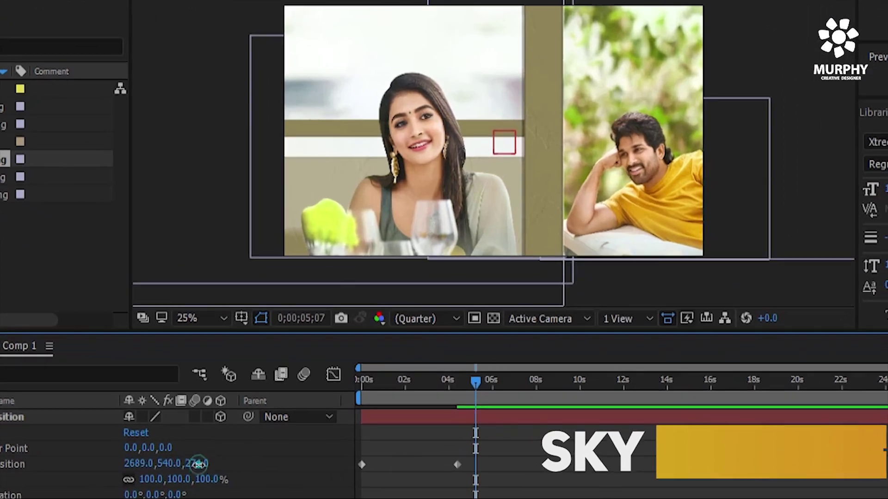
drag(260, 451, 552, 452)
drag(477, 464, 527, 463)
drag(135, 464, 561, 464)
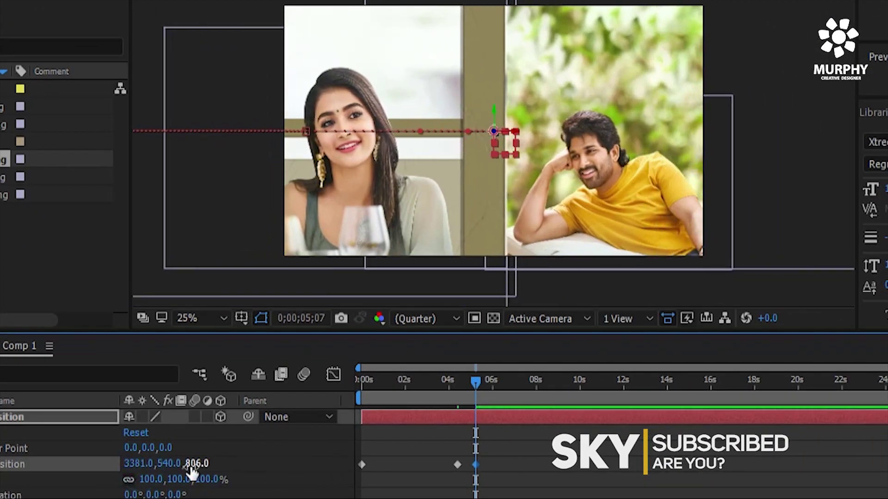
drag(194, 464, 564, 463)
drag(137, 464, 272, 475)
drag(197, 463, 405, 461)
drag(132, 463, 259, 468)
drag(199, 463, 640, 476)
drag(145, 465, 629, 463)
drag(198, 468, 538, 465)
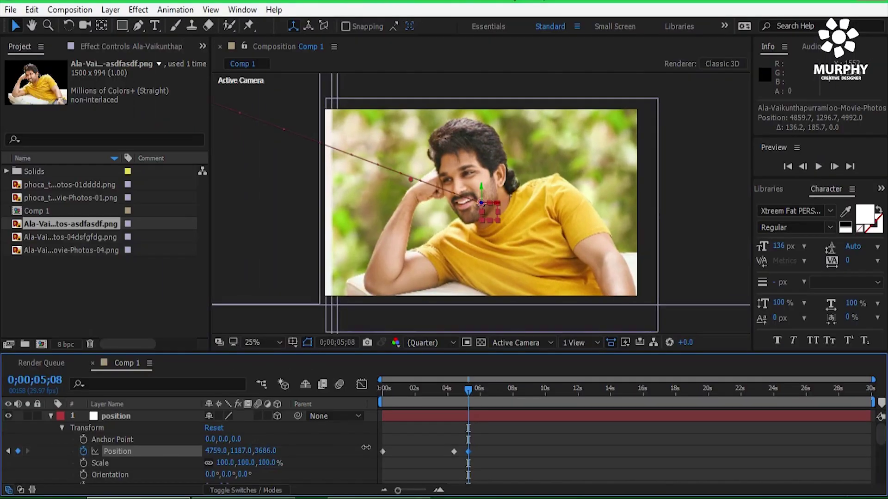
drag(366, 447, 315, 449)
drag(225, 451, 239, 438)
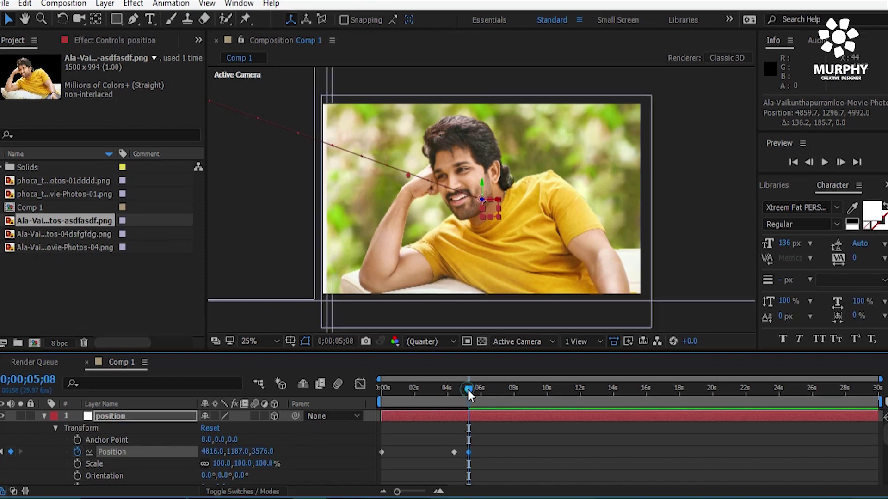
- Play back the whole camera move from the woman to the man
drag(467, 389, 337, 385)
key(space)
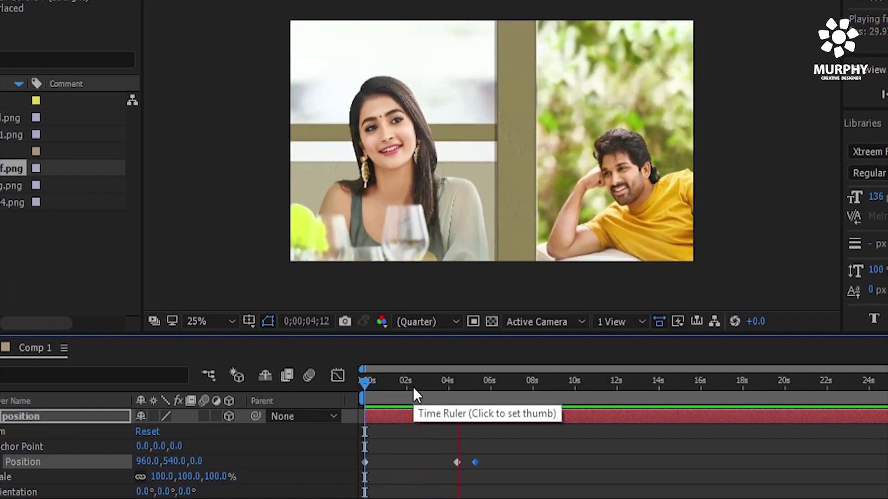
key(space)
- Scale the man down slightly and nudge him right and down in the final framing, at about 0;00;07;17
drag(479, 381, 524, 390)
click(580, 227)
drag(582, 216, 583, 214)
drag(710, 2, 698, 9)
drag(641, 136, 648, 145)
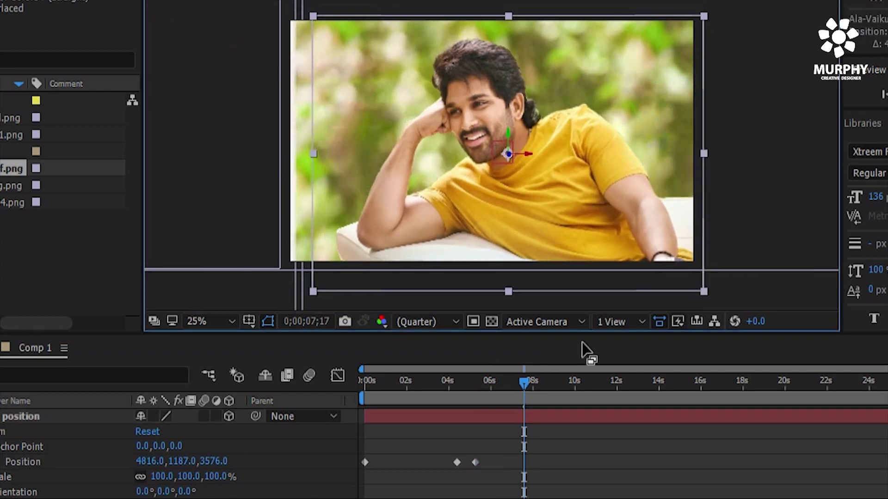
- Add a null Position keyframe of about 5194, 1309, 3922 at 0;00;07;17 for a slow drift, and shift the man slightly right
drag(216, 463, 357, 462)
drag(156, 462, 290, 461)
click(616, 230)
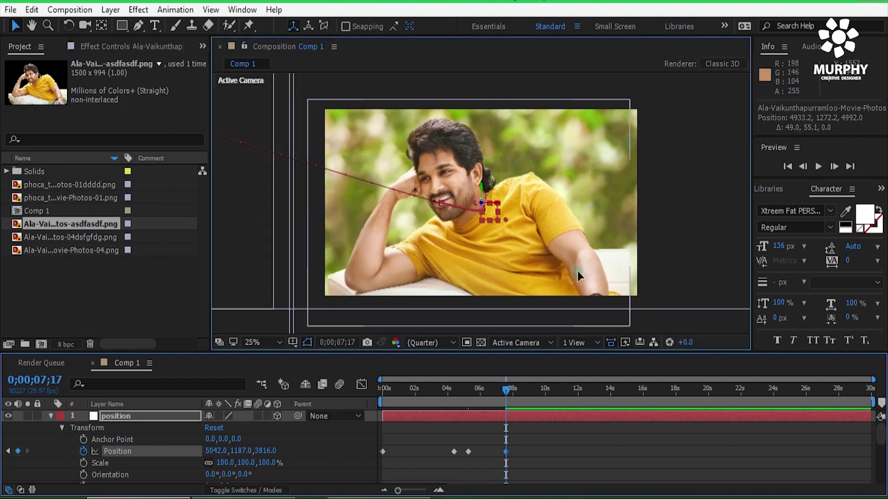
- Deselect in the viewer and play back the camera move from the start to check the final drift
drag(506, 389, 464, 390)
drag(585, 234, 585, 233)
drag(463, 390, 381, 390)
click(277, 285)
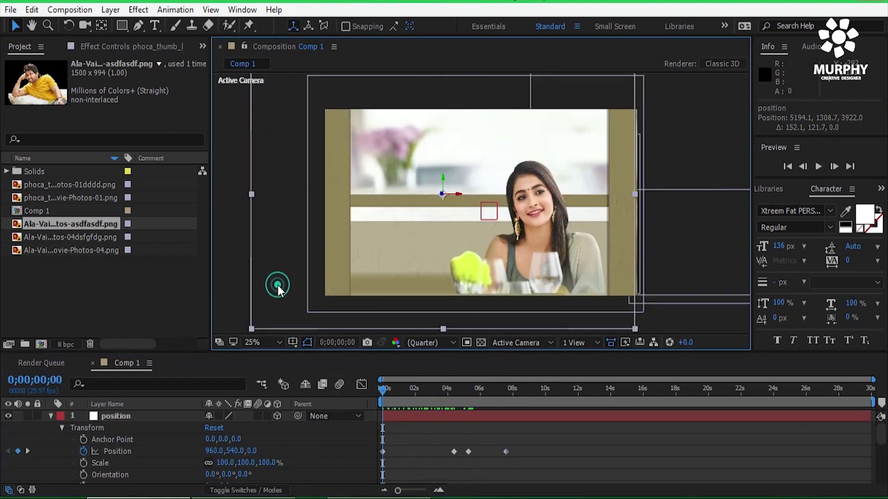
key(space)
drag(500, 396, 381, 390)
- Try another view layout with the position null selected and return to a single Active Camera view
click(587, 343)
click(597, 374)
click(134, 419)
click(604, 343)
click(587, 356)
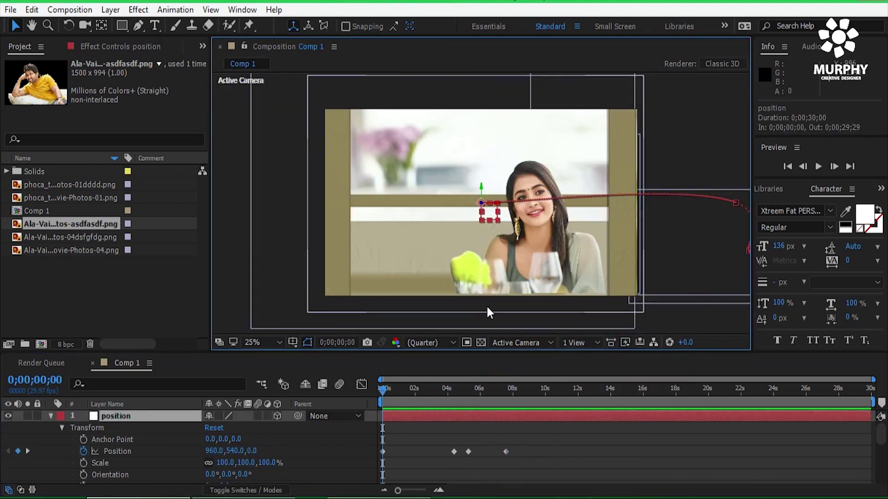
- Preview the camera move again from the start and stop around 0;00;02;02, where the man enters the frame
key(space)
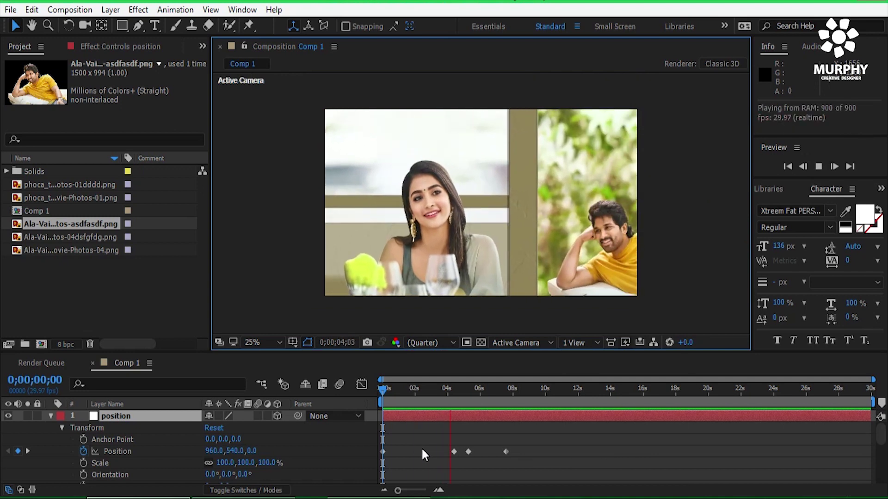
key(space)
mouse_move(461, 390)
mouse_down()
mouse_move(437, 385)
mouse_move(463, 390)
mouse_up()
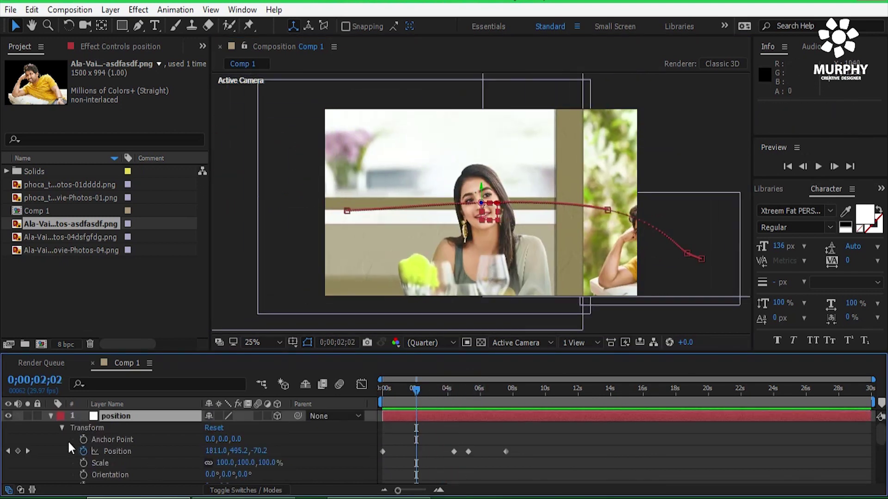
- Apply the Camera Lens Blur effect to the man's cut-out layer (asdfasdf.png)
click(50, 416)
click(154, 473)
scroll(133, 440, down, 1)
click(133, 431)
scroll(133, 431, up, 1)
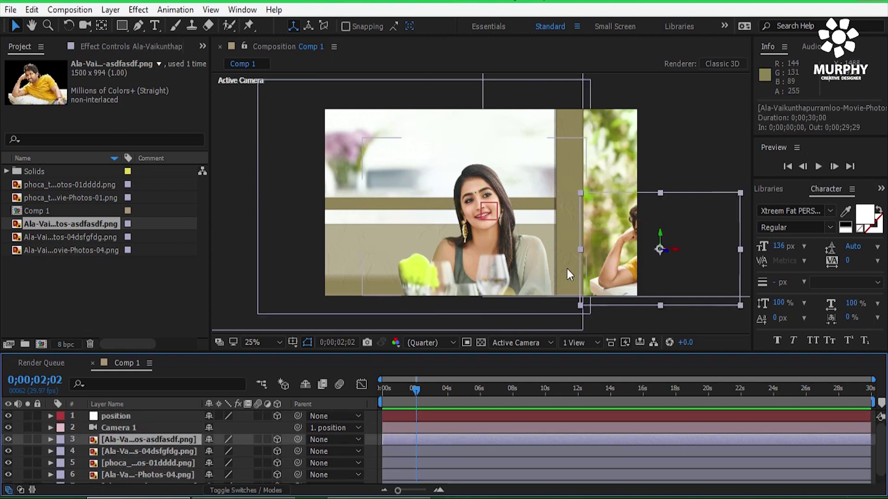
click(881, 189)
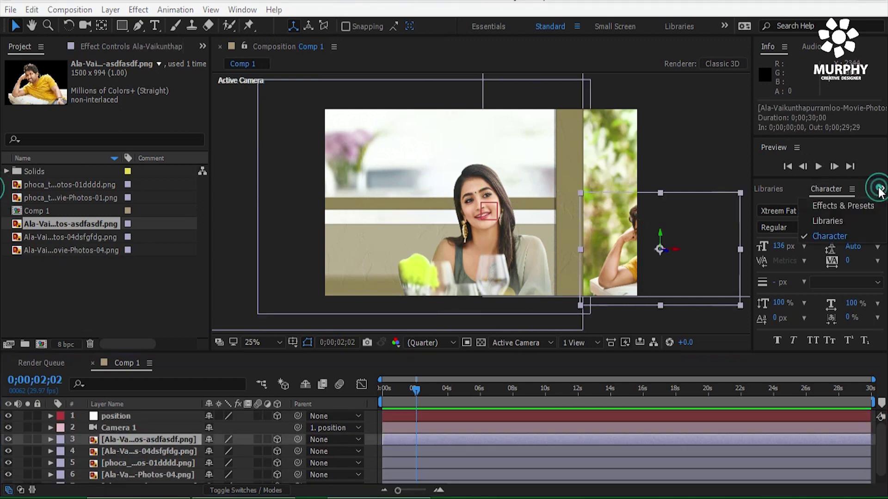
click(838, 210)
click(836, 205)
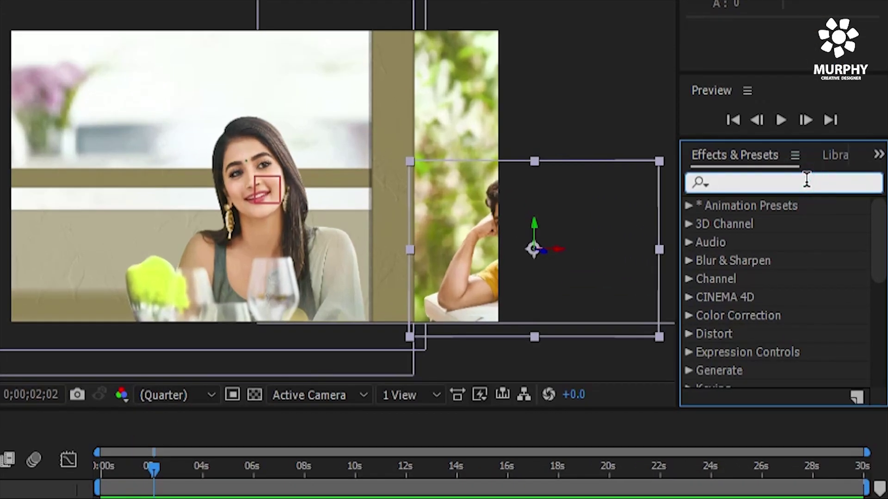
text(came)
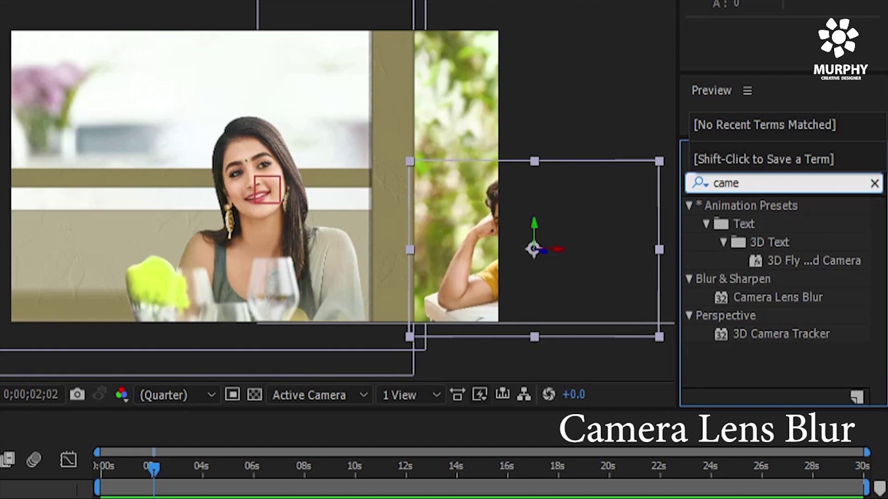
drag(814, 305, 0, 498)
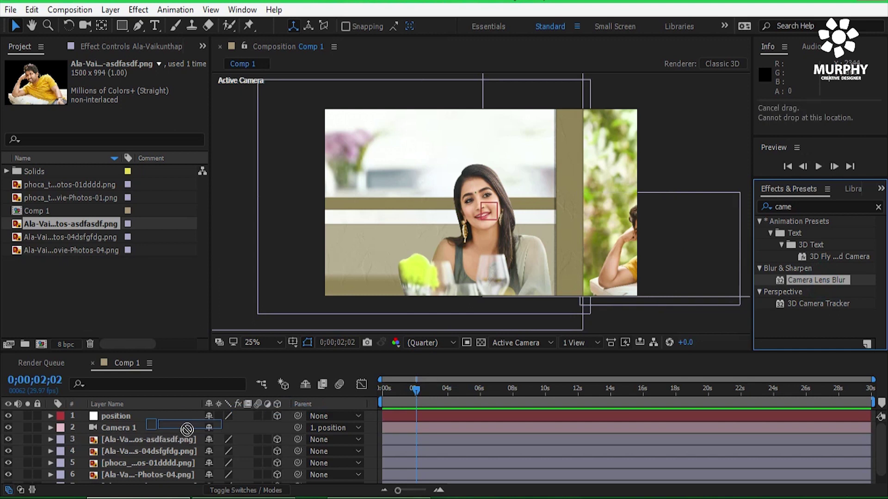
drag(187, 430, 179, 441)
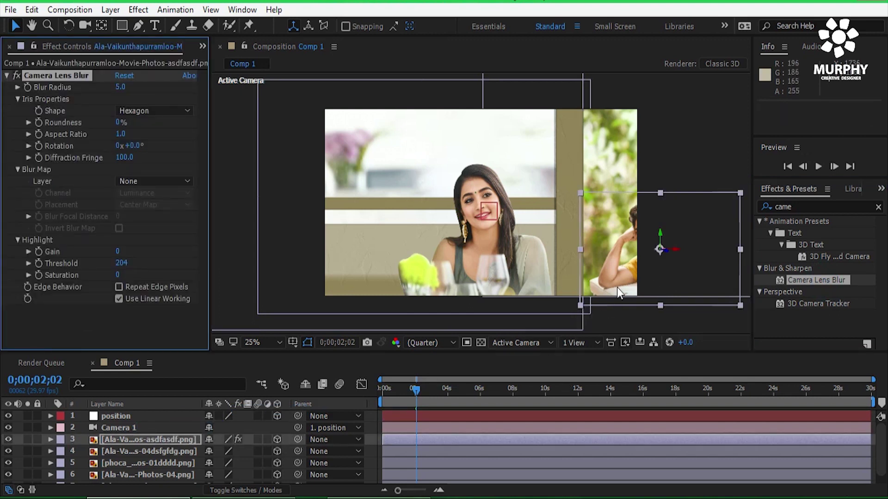
- Keyframe the man's Camera Lens Blur radius from 20 at the start to a sharp value at about five seconds
drag(413, 393, 486, 390)
click(433, 391)
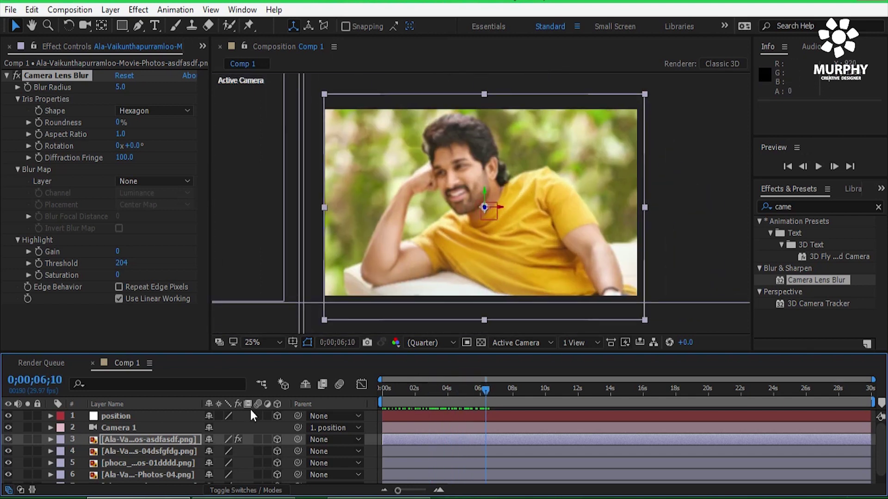
click(51, 439)
scroll(61, 449, down, 1)
click(61, 429)
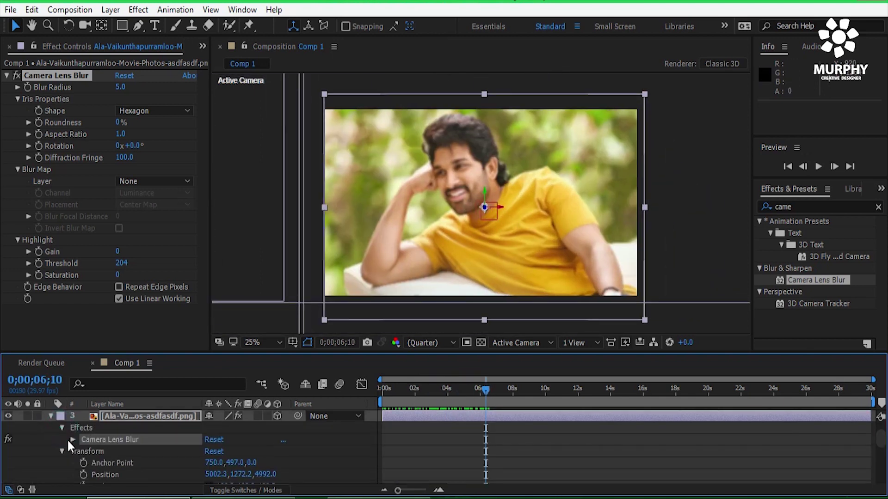
scroll(490, 409, down, 1)
drag(478, 392, 384, 393)
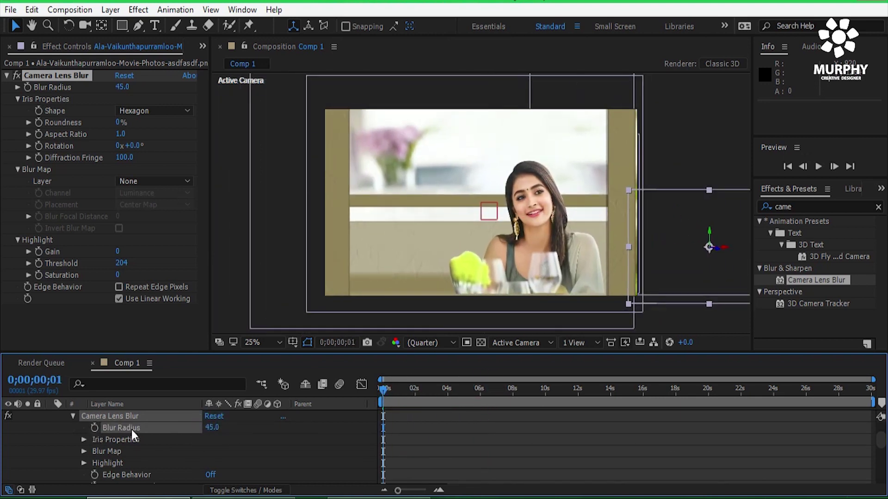
mouse_move(383, 394)
mouse_down()
mouse_move(449, 398)
mouse_move(384, 404)
mouse_up()
drag(210, 427, 186, 431)
mouse_move(383, 390)
mouse_down()
mouse_move(466, 396)
mouse_move(370, 401)
mouse_up()
- Play back the scene from the start to check the man's blur animation
key(space)
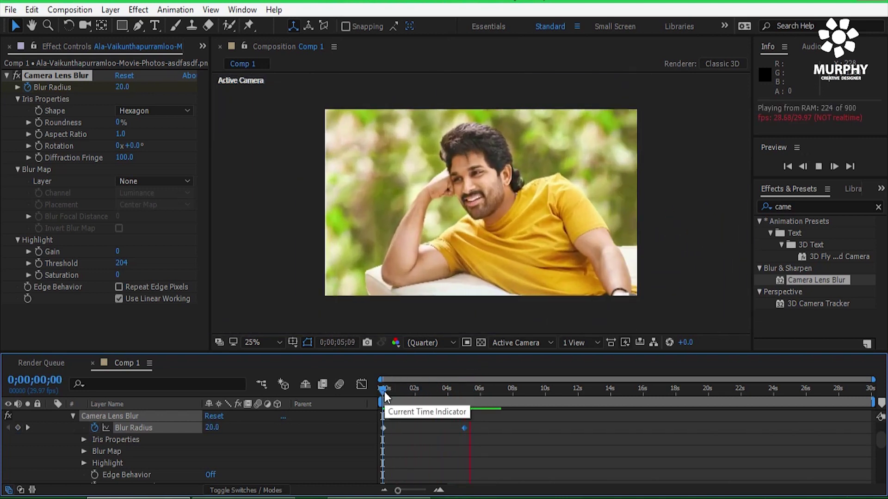
key(space)
mouse_move(491, 391)
mouse_down()
mouse_move(381, 391)
mouse_move(480, 389)
mouse_up()
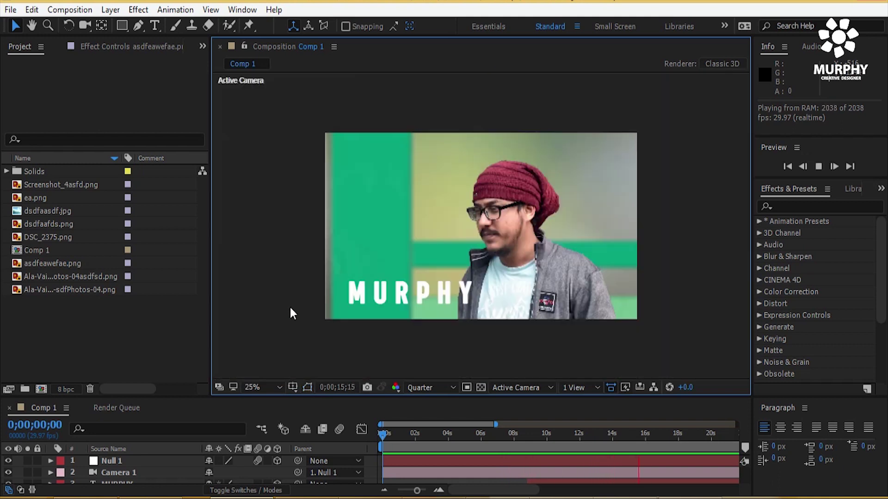
- Switch each layer of the finished MURPHY composition off and on to examine what the backgrounds, frames, photos and camera contribute
click(381, 434)
drag(466, 397, 479, 294)
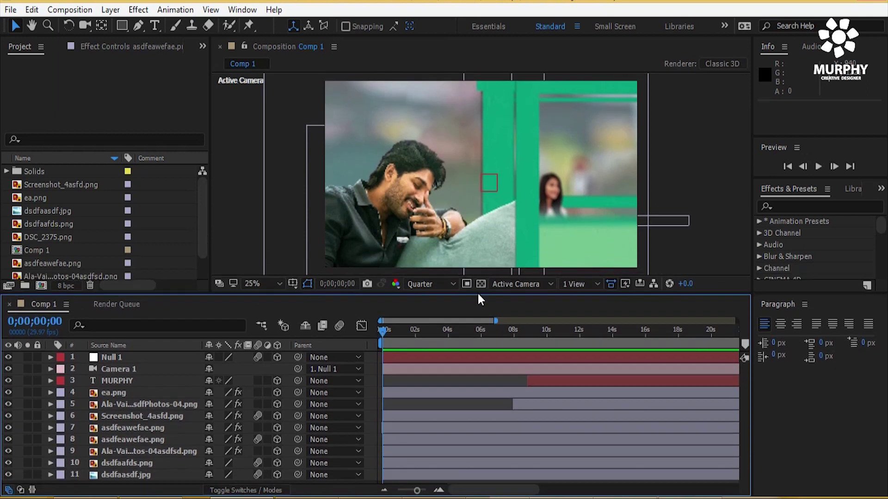
click(8, 475)
click(8, 475)
click(9, 463)
click(9, 463)
click(9, 440)
click(9, 440)
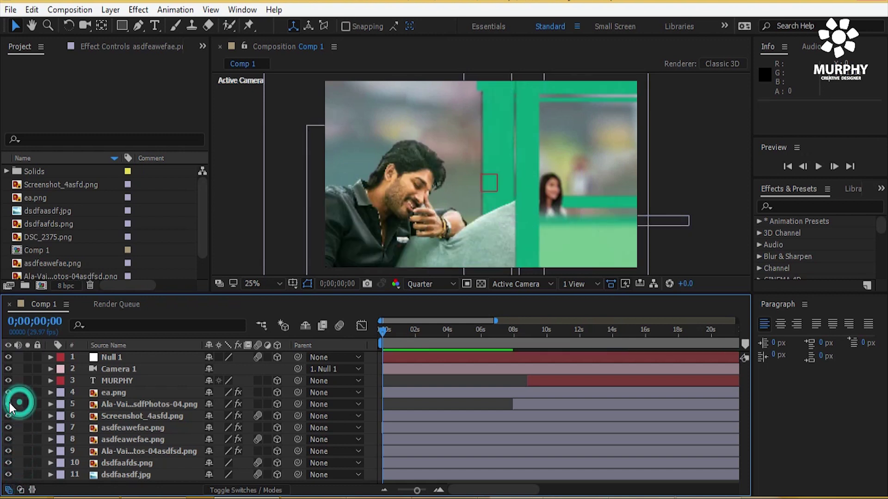
click(9, 370)
click(9, 369)
click(9, 369)
click(8, 369)
- Examine the Position animation of Null 1 that drives the camera in the MURPHY composition and play it back
click(94, 359)
click(51, 357)
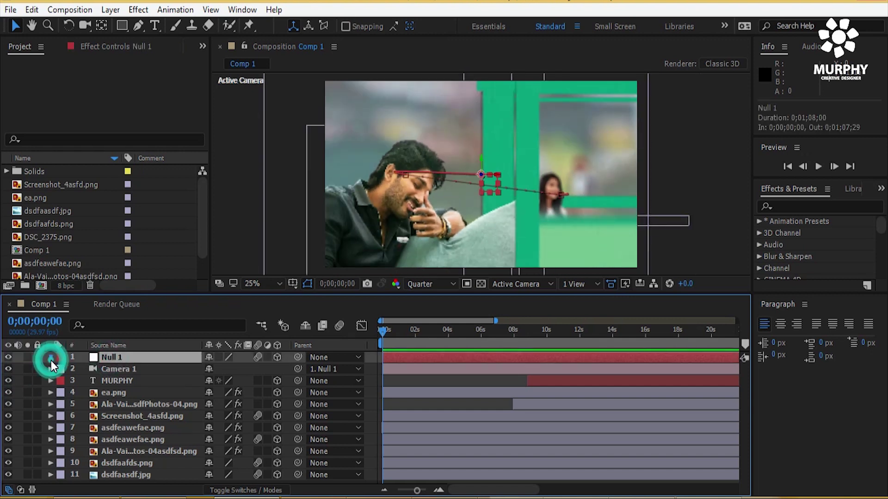
drag(482, 295, 482, 328)
drag(385, 367, 332, 414)
click(255, 269)
key(space)
- Examine the man's photo layer in the MURPHY composition at several times and play back the scene
click(51, 391)
click(134, 414)
drag(387, 368, 596, 365)
drag(445, 237, 474, 242)
drag(547, 368, 420, 364)
click(239, 273)
key(space)
- Import the Beachfront B-Roll Snow Falling clip from the light effect folder into the project
drag(589, 251, 590, 170)
click(537, 124)
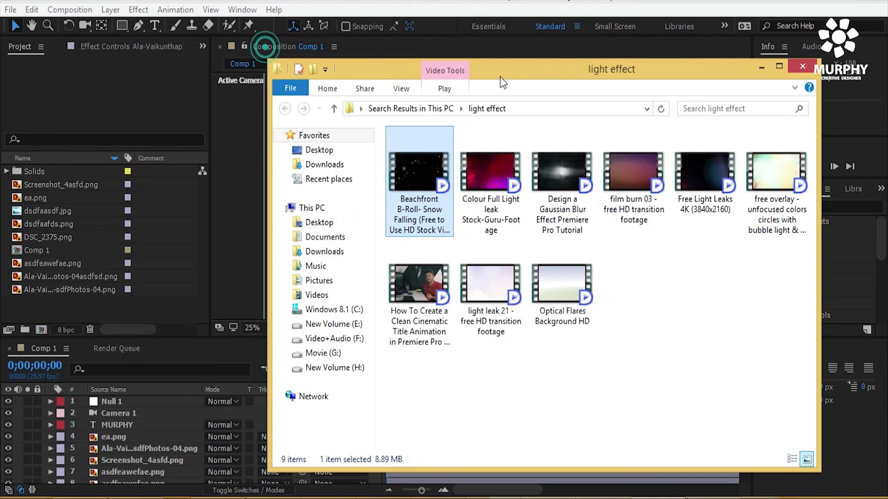
drag(503, 82, 551, 77)
drag(453, 197, 88, 297)
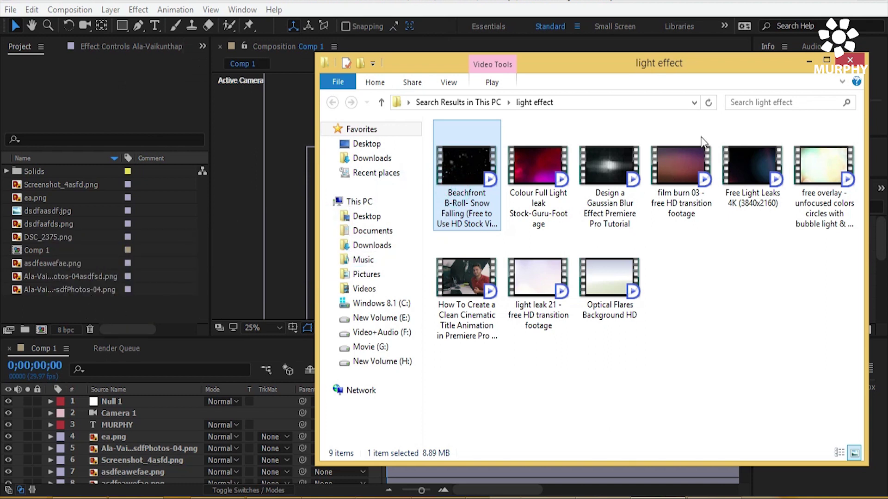
click(809, 61)
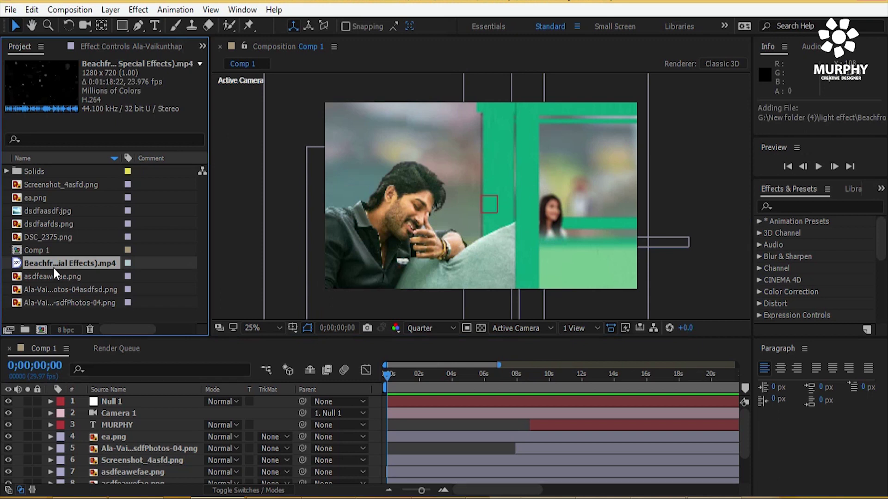
- Add the snow clip to Comp 1 directly below the MURPHY text layer and enlarge it to cover the frame
drag(39, 268, 148, 432)
drag(375, 260, 305, 315)
- Set the snow clip's blending mode to Screen and play back the scene at 50% magnification
click(238, 488)
click(222, 436)
click(245, 155)
key(space)
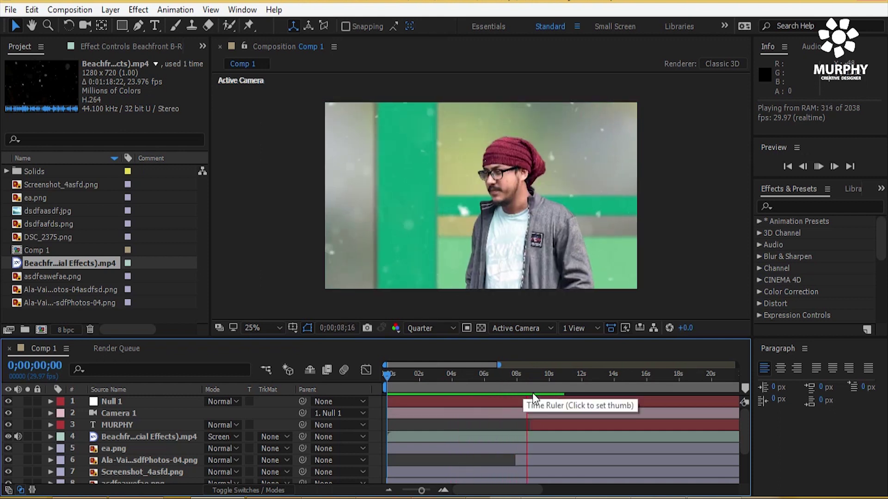
scroll(485, 278, up, 2)
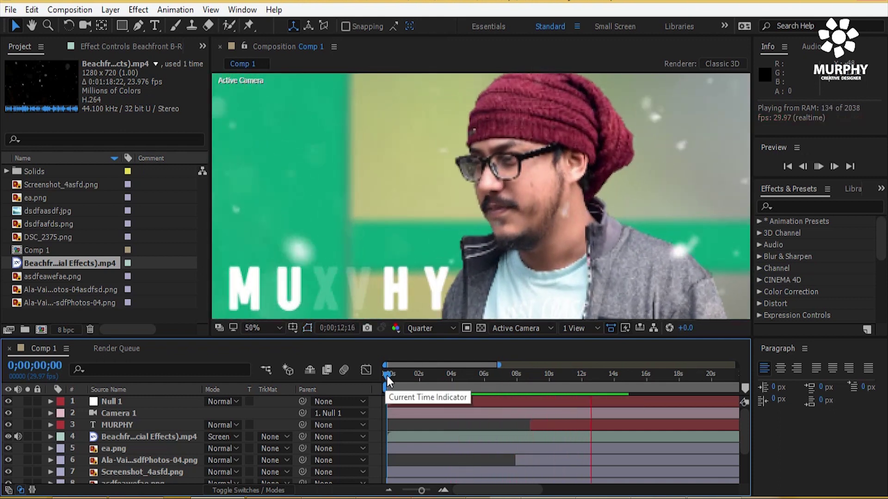